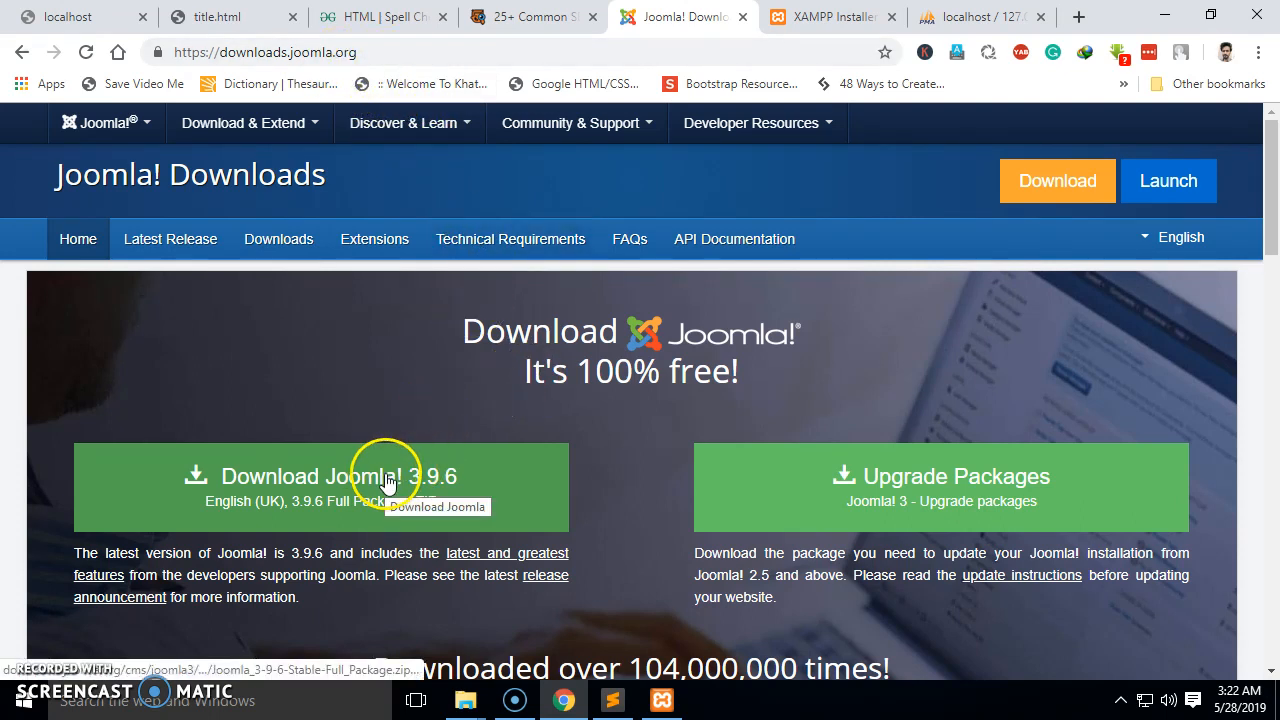
# Examine the Windows download option on the XAMPP site.
pyautogui.click(808, 20)
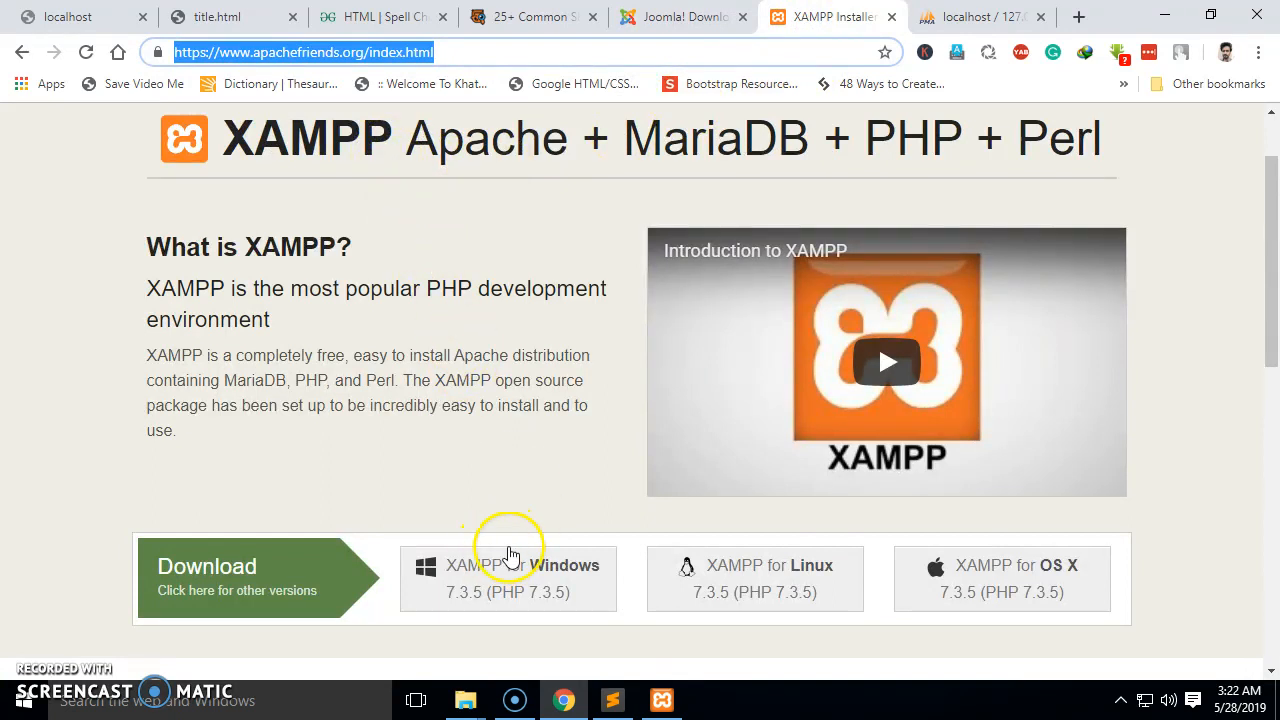
pyautogui.click(510, 606)
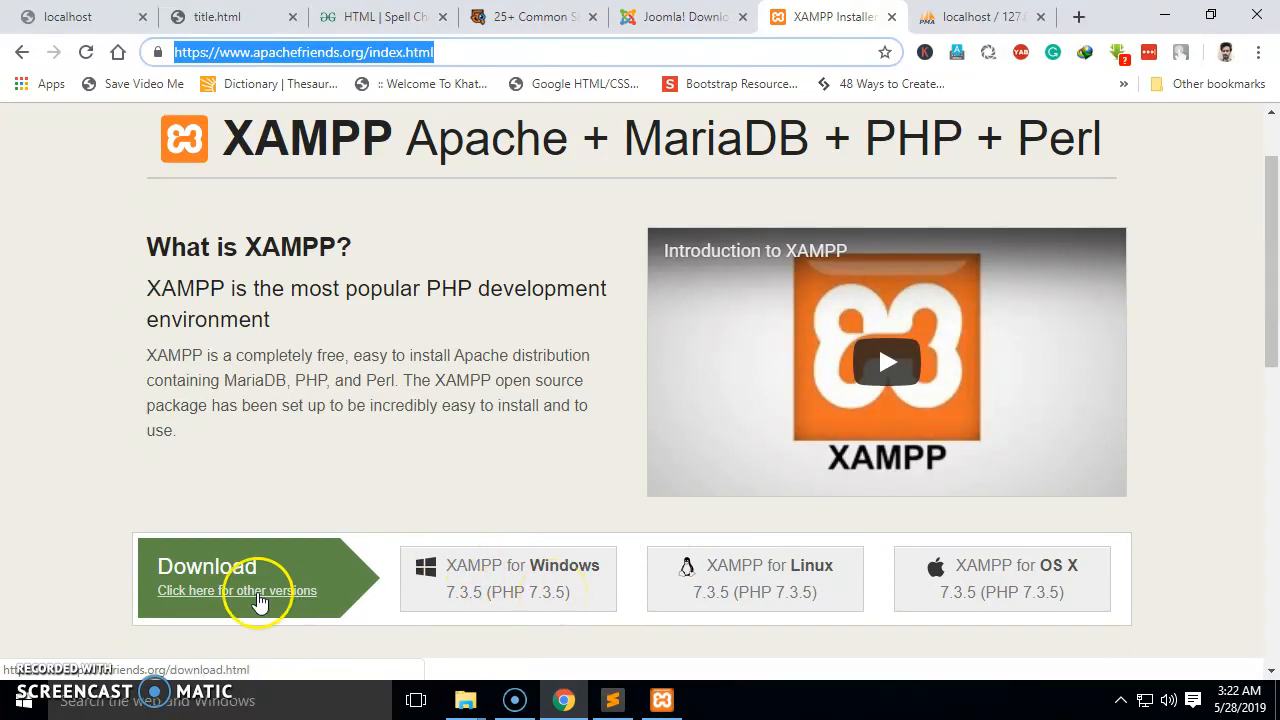
pyautogui.click(24, 700)
pyautogui.write('xampp')
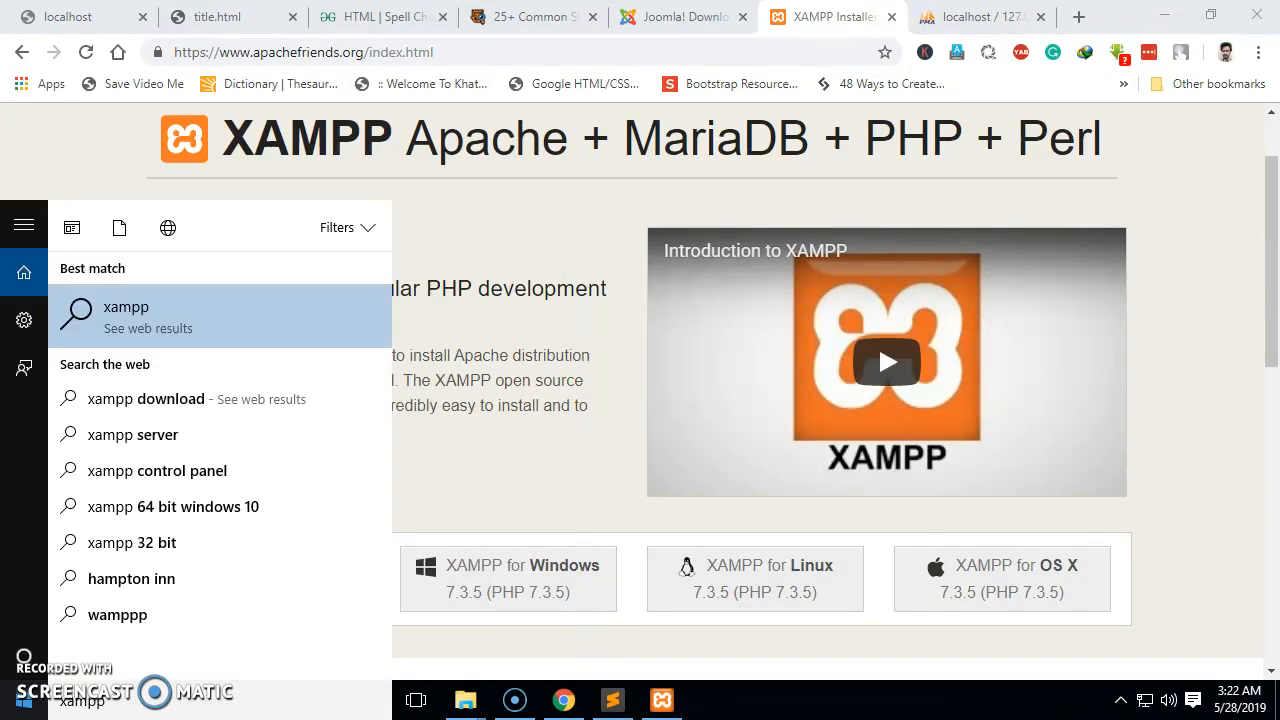
pyautogui.press('BackSpace')
pyautogui.press('BackSpace')
pyautogui.press('BackSpace')
pyautogui.press('BackSpace')
pyautogui.press('BackSpace')
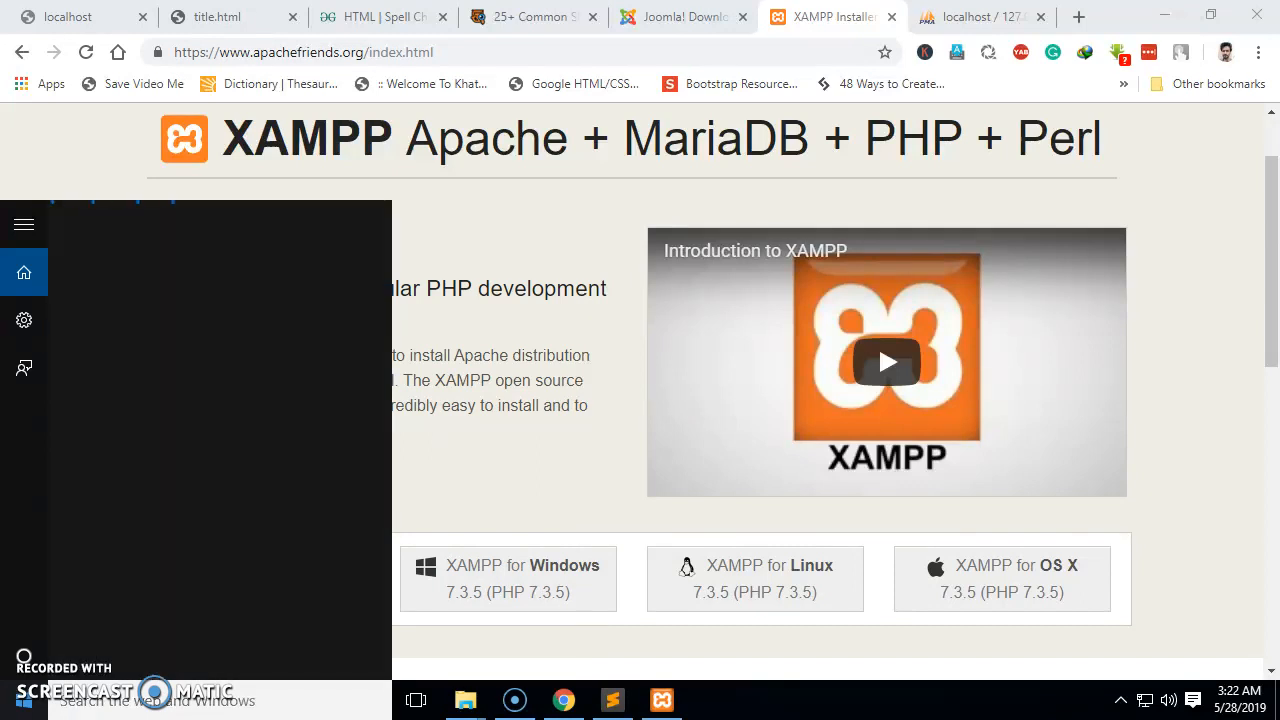
pyautogui.click(461, 490)
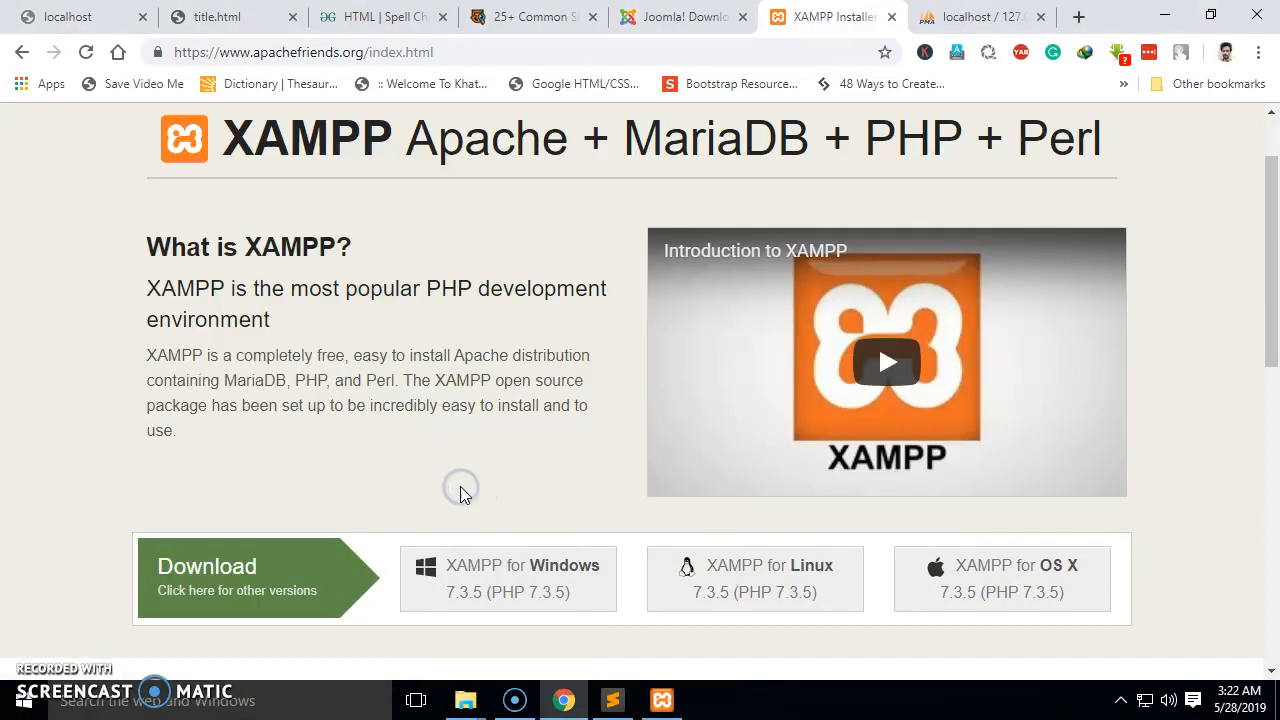
# Switch to File Explorer and locate the xampp-control application in the xampp folder on drive C.
pyautogui.moveTo(468, 685)
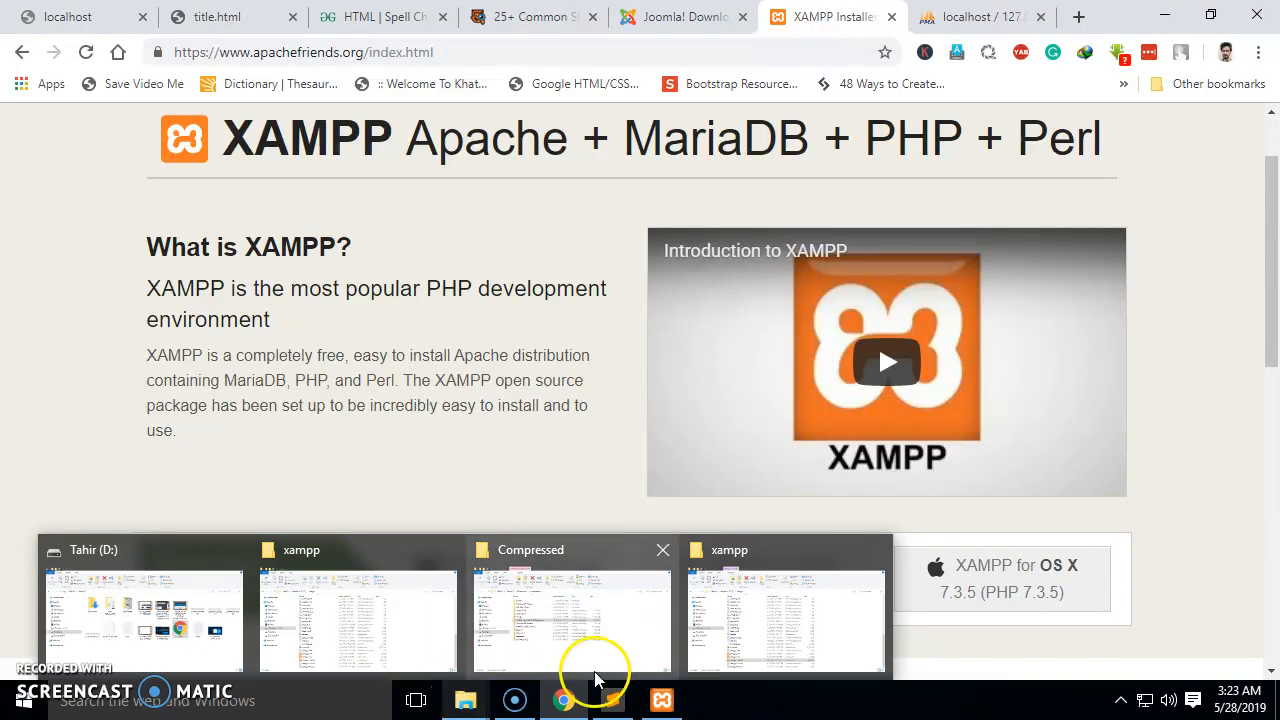
pyautogui.click(758, 648)
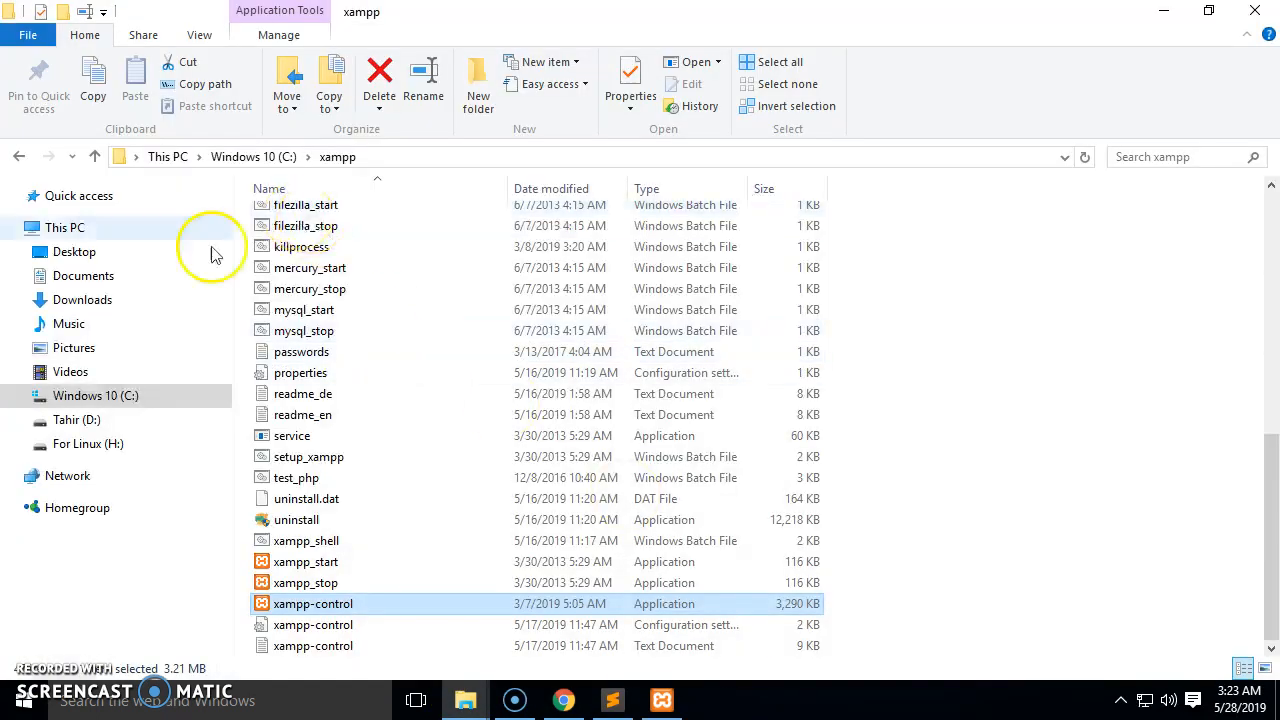
pyautogui.click(148, 395)
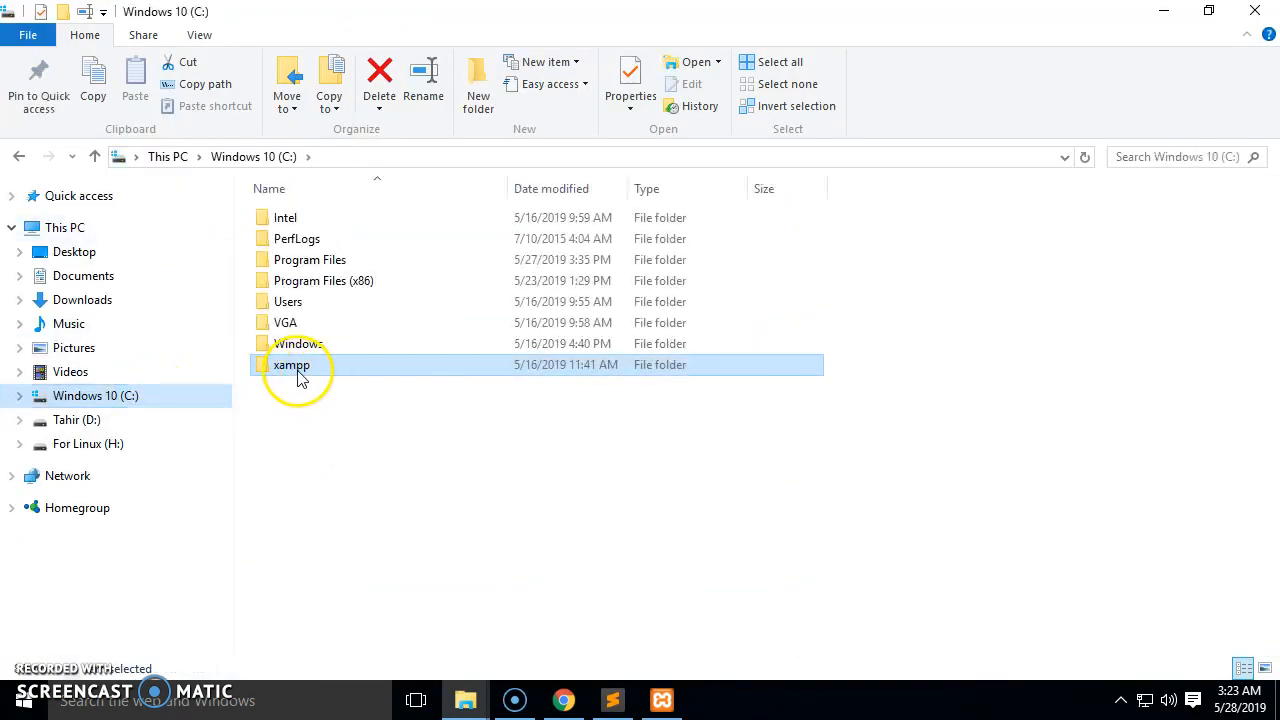
pyautogui.doubleClick(313, 370)
pyautogui.scroll(-9, 364, 400)
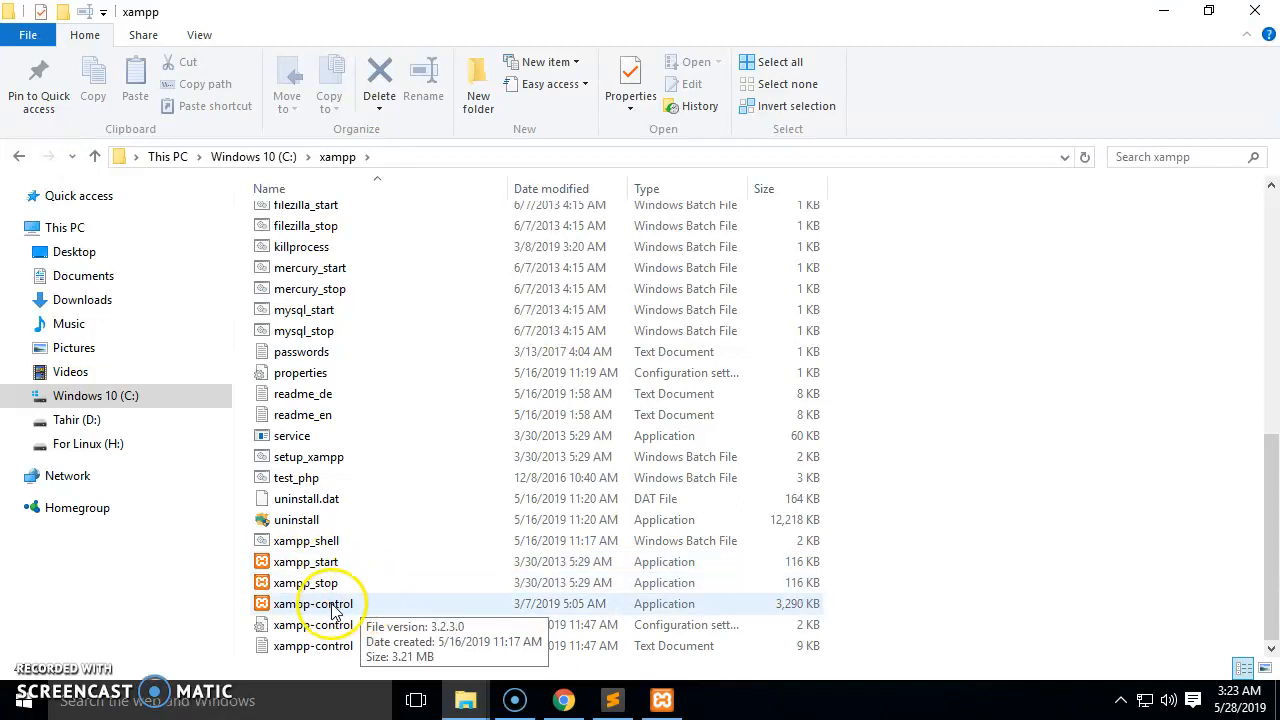
# Switch to the XAMPP Control Panel, check the status of the Apache and MySQL modules, and minimize it.
pyautogui.click(662, 700)
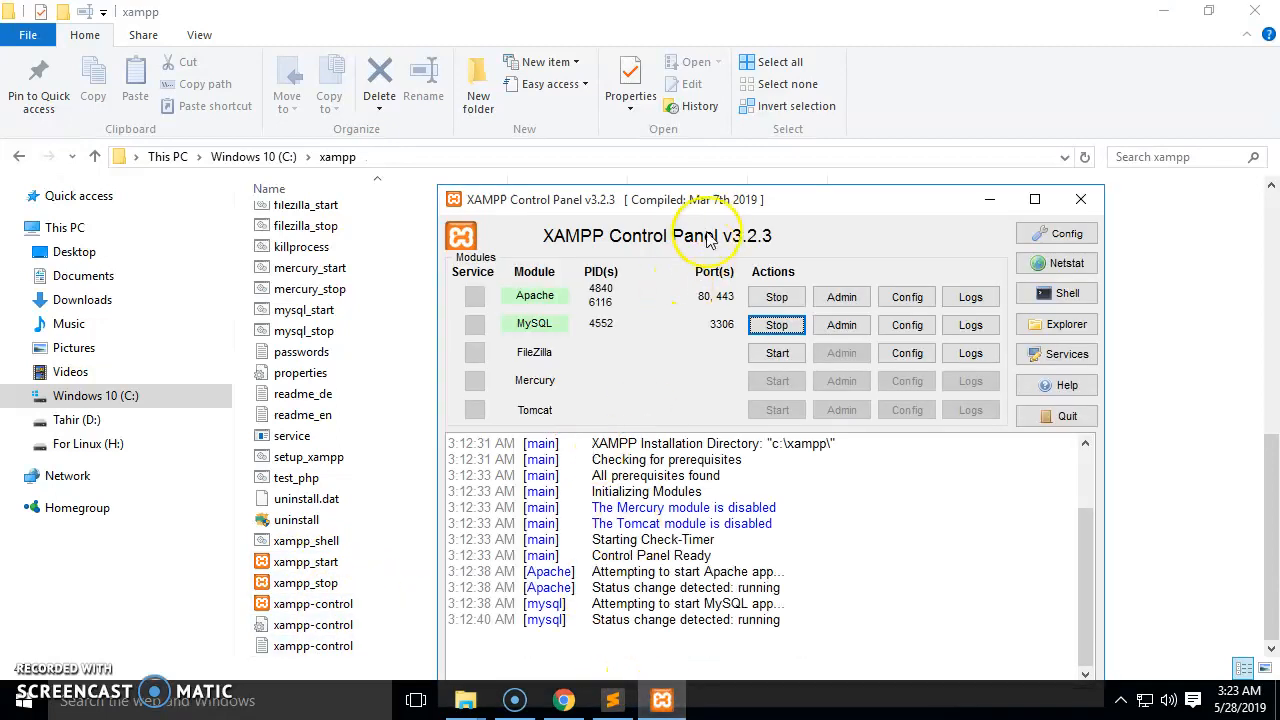
pyautogui.moveTo(707, 193); pyautogui.dragTo(638, 155)
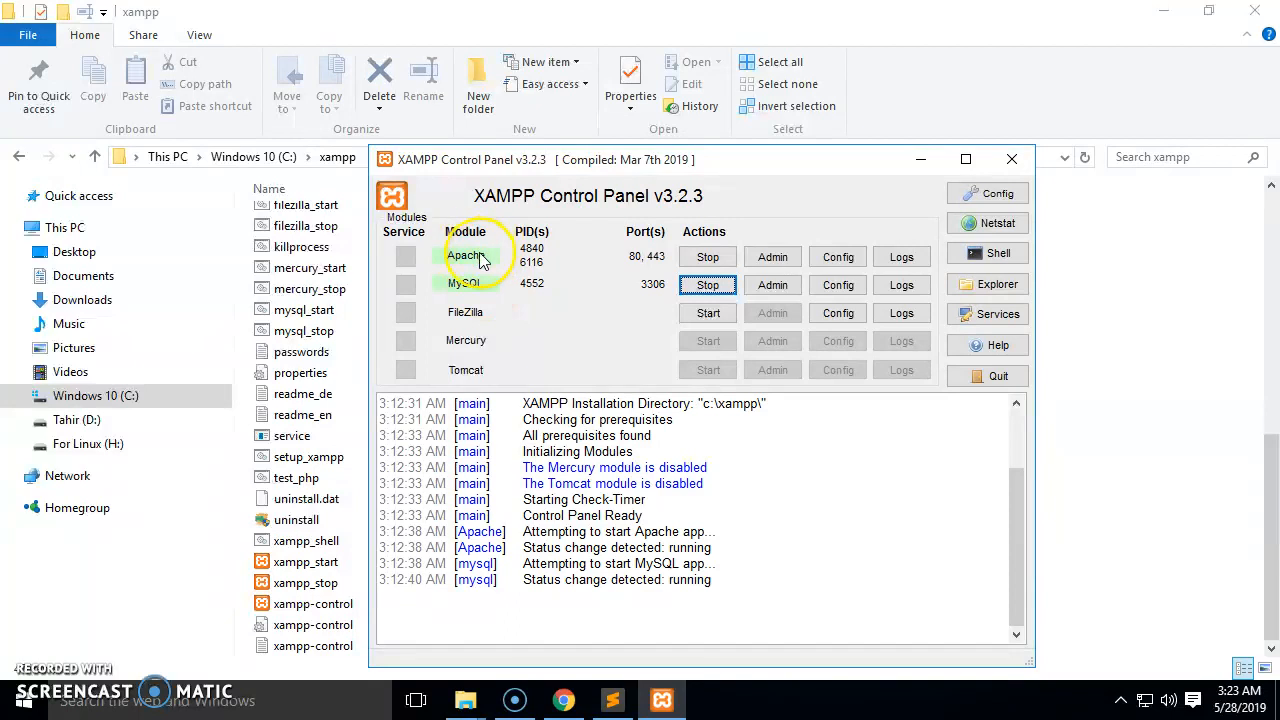
pyautogui.click(921, 160)
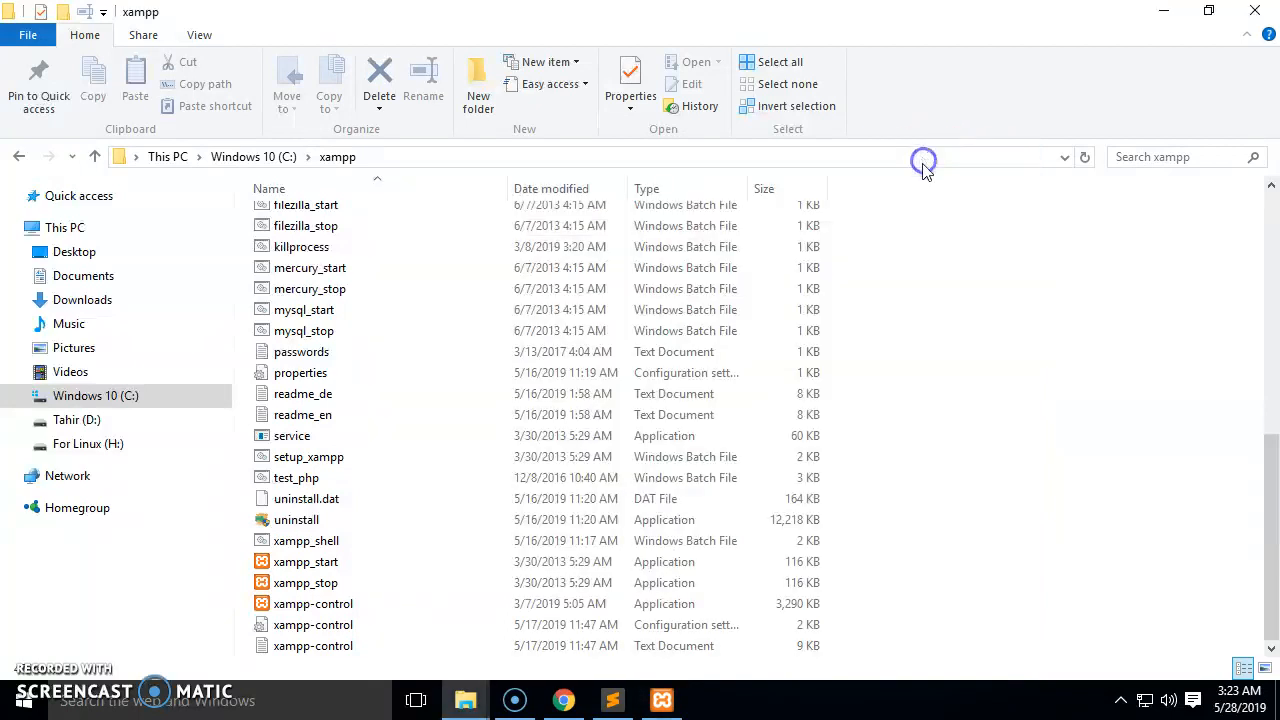
# Switch to Chrome, load localhost in a new tab and open phpMyAdmin from the XAMPP dashboard.
pyautogui.click(564, 700)
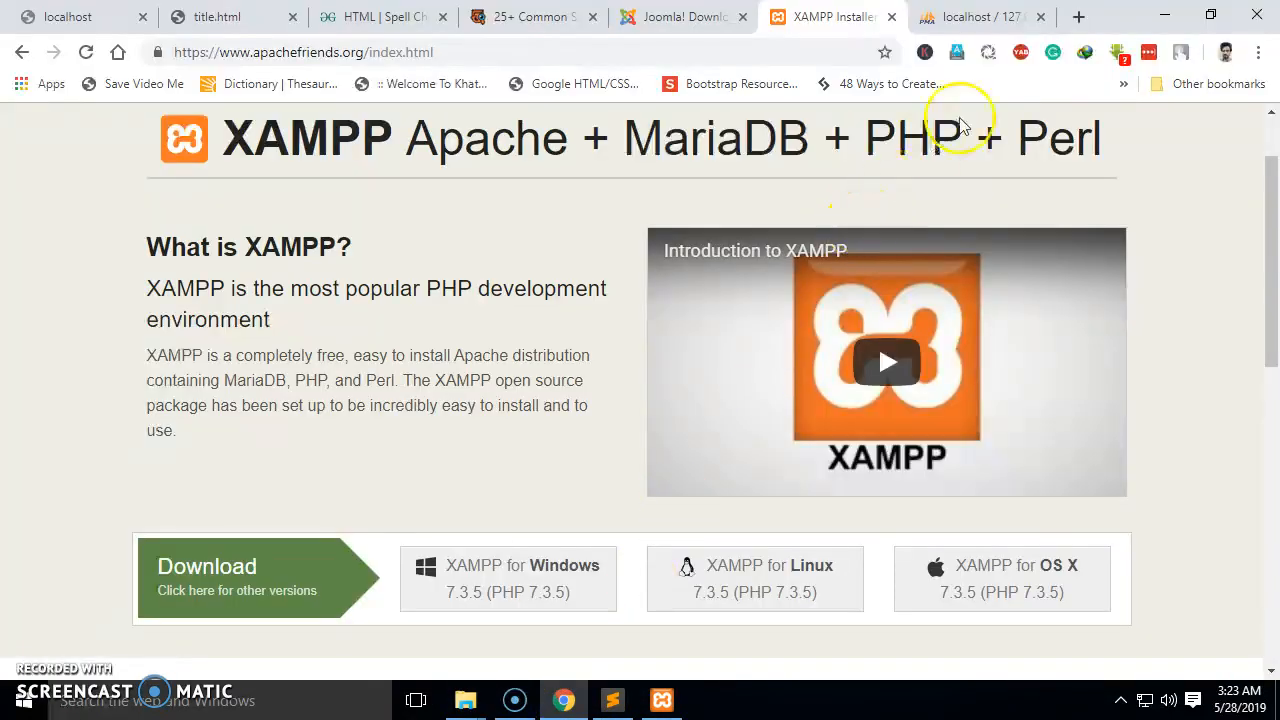
pyautogui.click(1077, 16)
pyautogui.write('localhost')
pyautogui.press('Return')
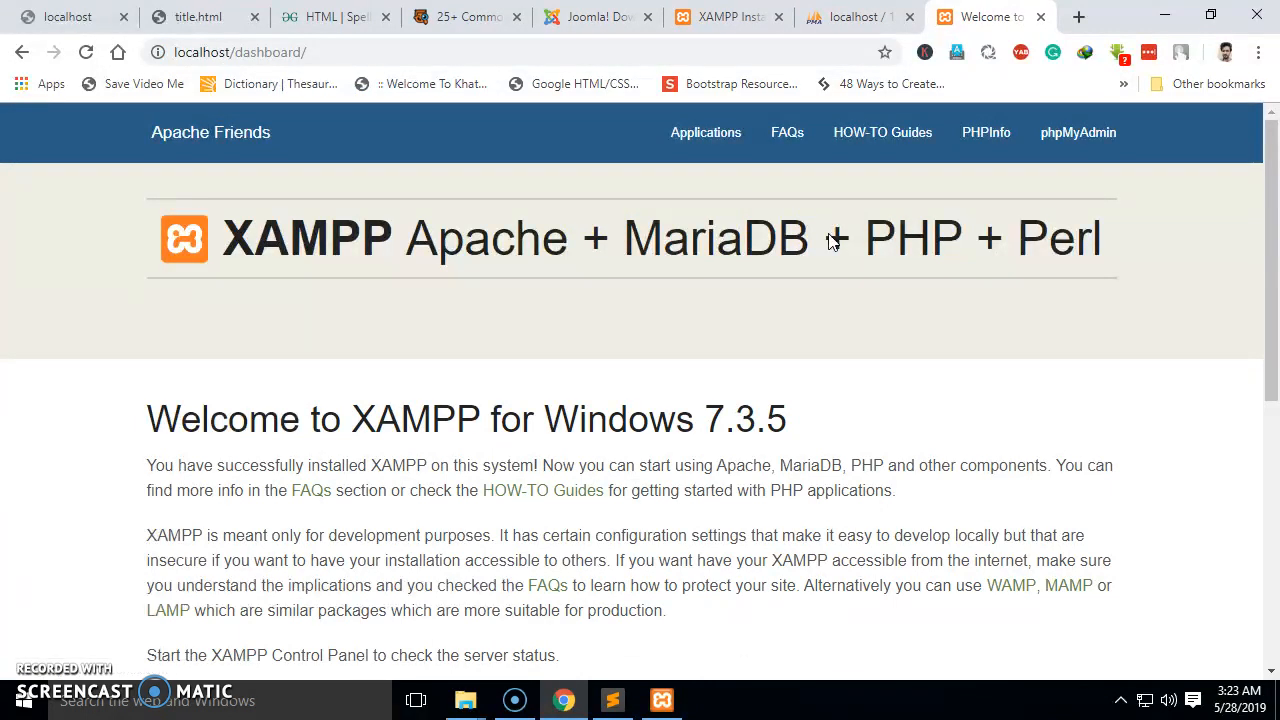
pyautogui.click(1081, 143)
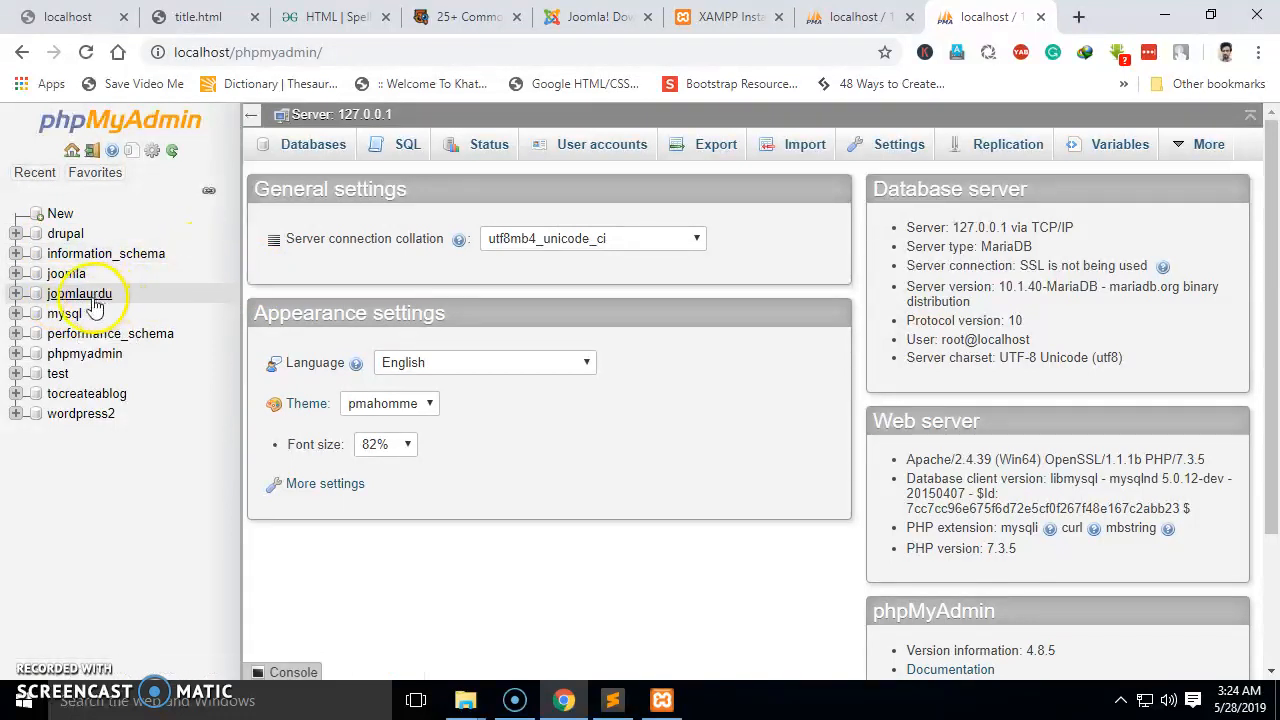
# Open the list of databases in phpMyAdmin and activate the name field for creating a database.
pyautogui.click(311, 148)
pyautogui.click(364, 303)
pyautogui.click(343, 306)
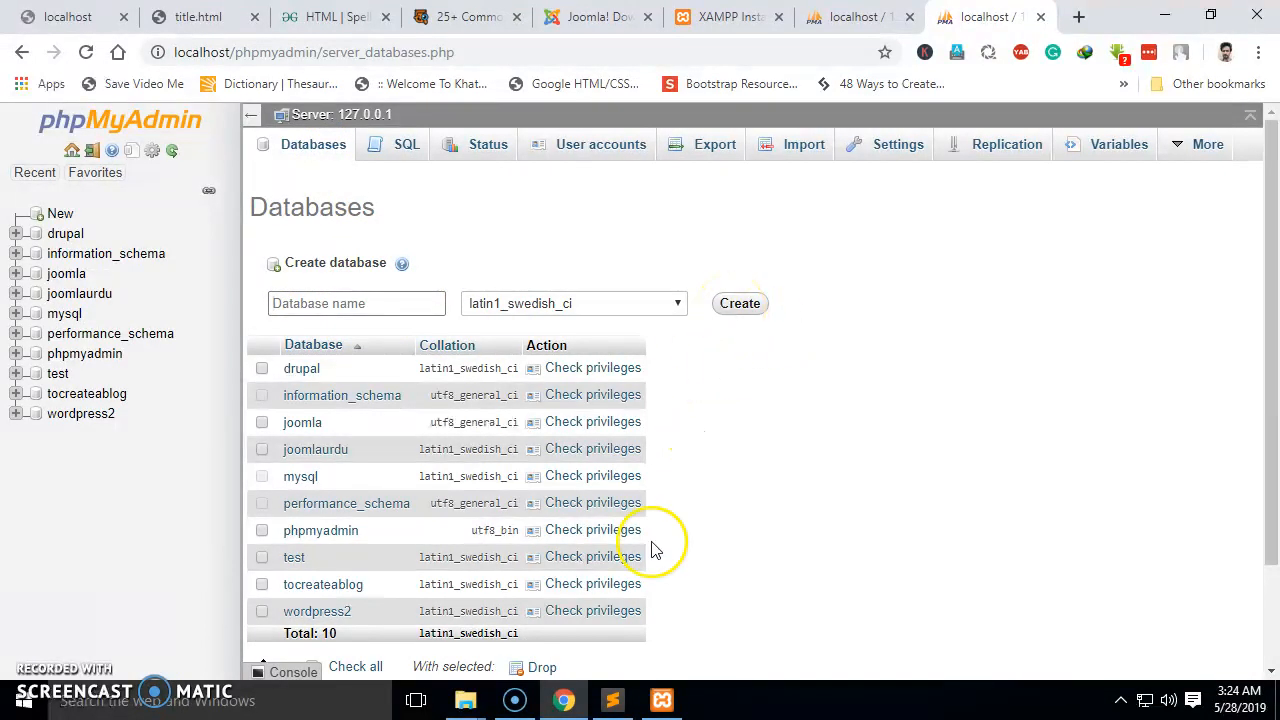
# Show the desktop and examine the extraction options for the Joomla 3.9.6 full package archive.
pyautogui.click(1277, 710)
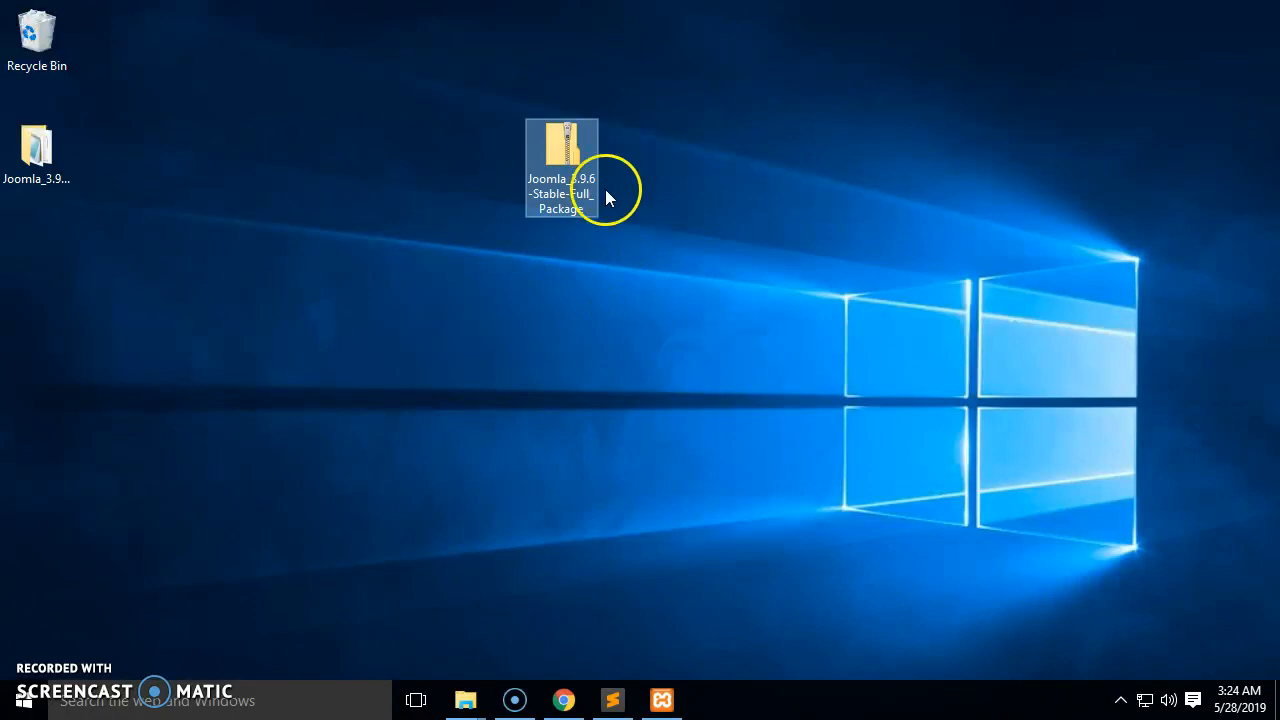
pyautogui.rightClick(583, 171)
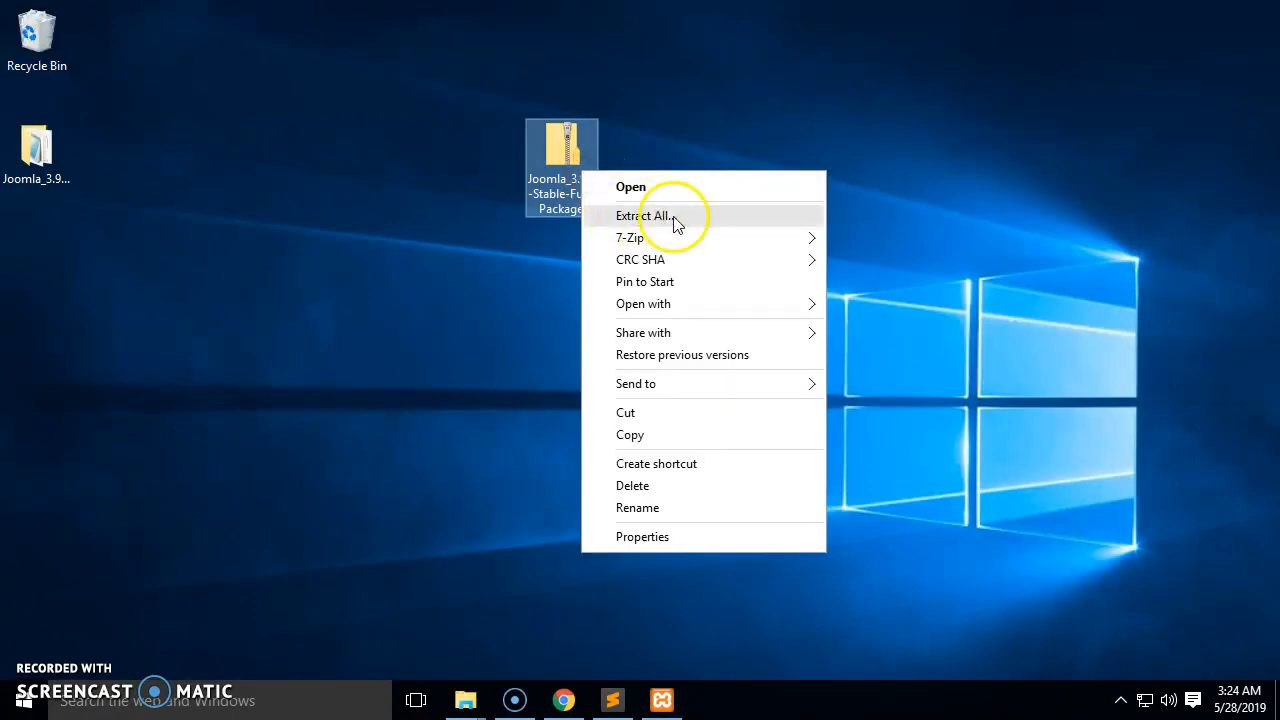
pyautogui.click(400, 200)
# Rename the extracted Joomla package folder on the desktop as Joomla2.
pyautogui.click(38, 160)
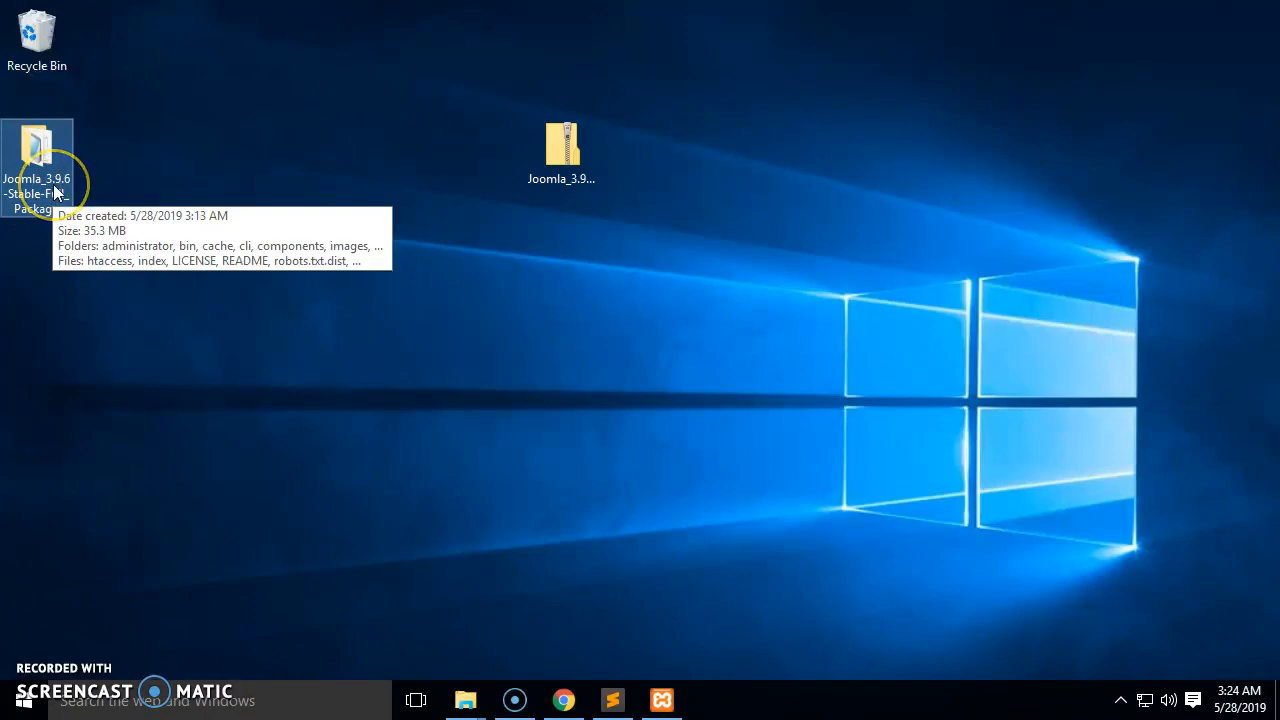
pyautogui.click(55, 190)
pyautogui.press('End')
pyautogui.press('BackSpace')
pyautogui.press('BackSpace')
pyautogui.press('BackSpace')
pyautogui.press('BackSpace')
pyautogui.press('BackSpace')
pyautogui.press('BackSpace')
pyautogui.press('BackSpace')
pyautogui.press('BackSpace')
pyautogui.press('BackSpace')
pyautogui.press('BackSpace')
pyautogui.press('BackSpace')
pyautogui.press('BackSpace')
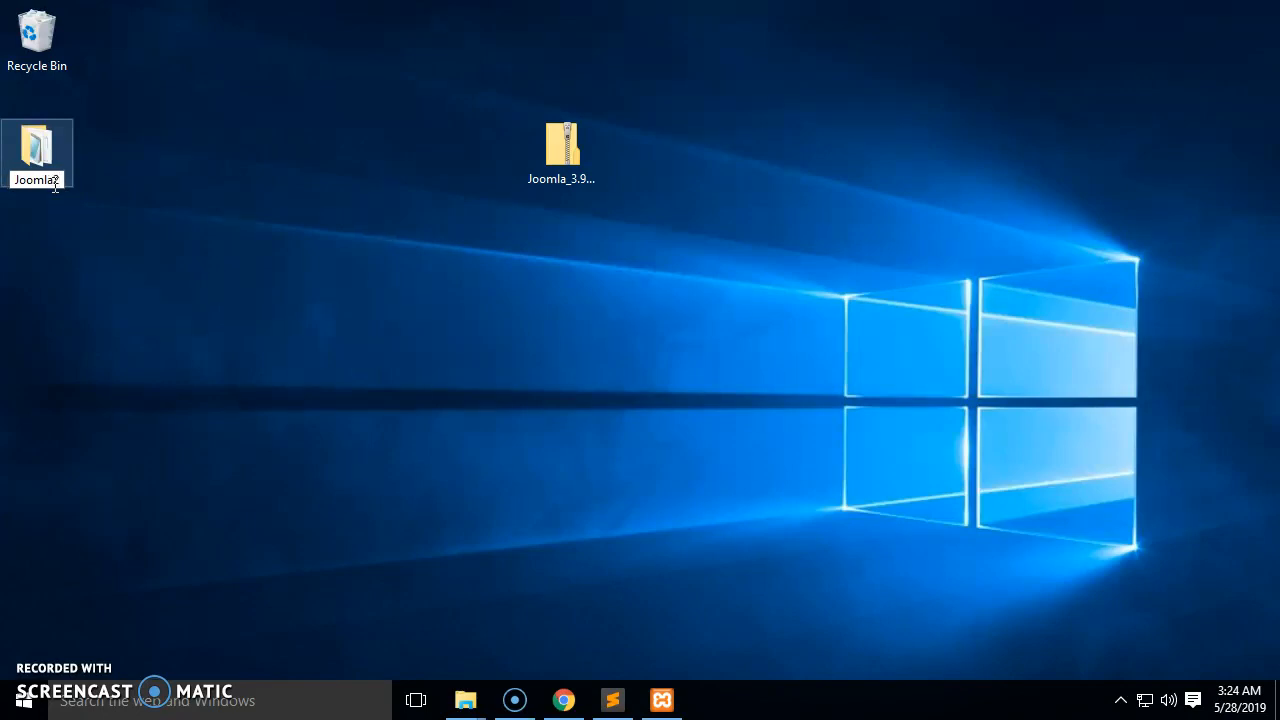
pyautogui.click(60, 176)
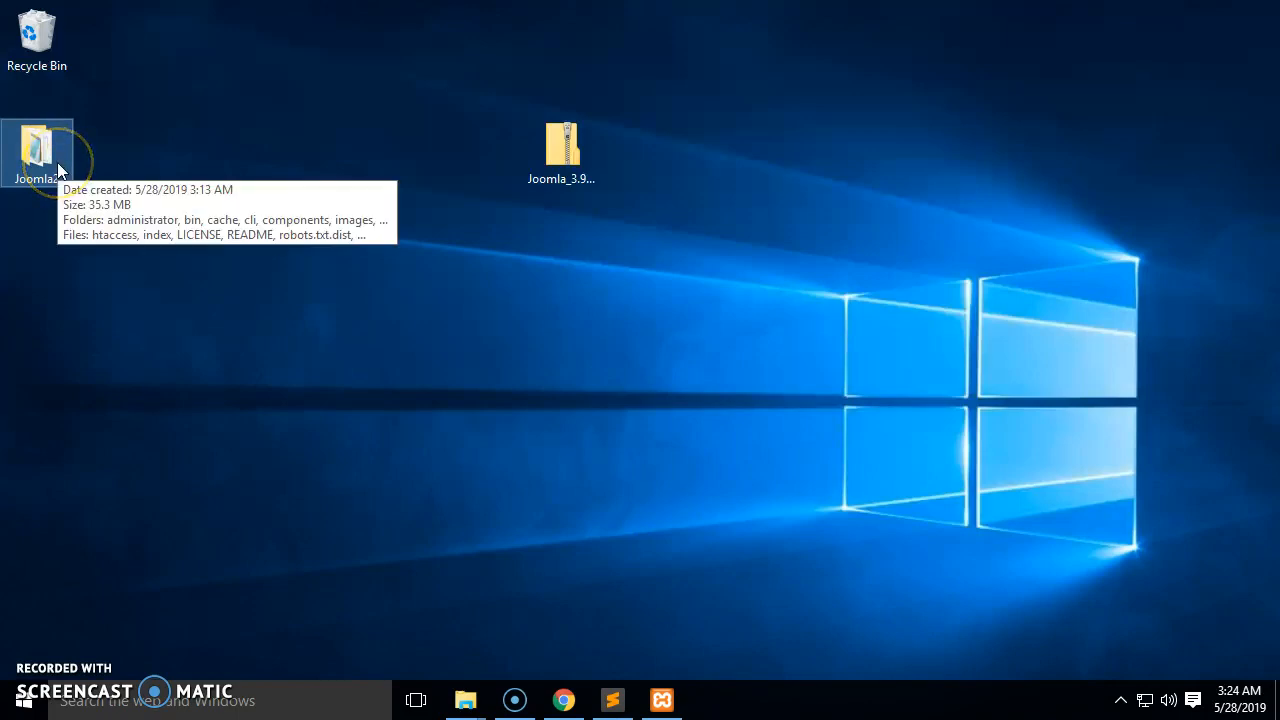
# Copy the Joomla2 folder from the desktop into the htdocs folder inside C:\xampp.
pyautogui.rightClick(57, 163)
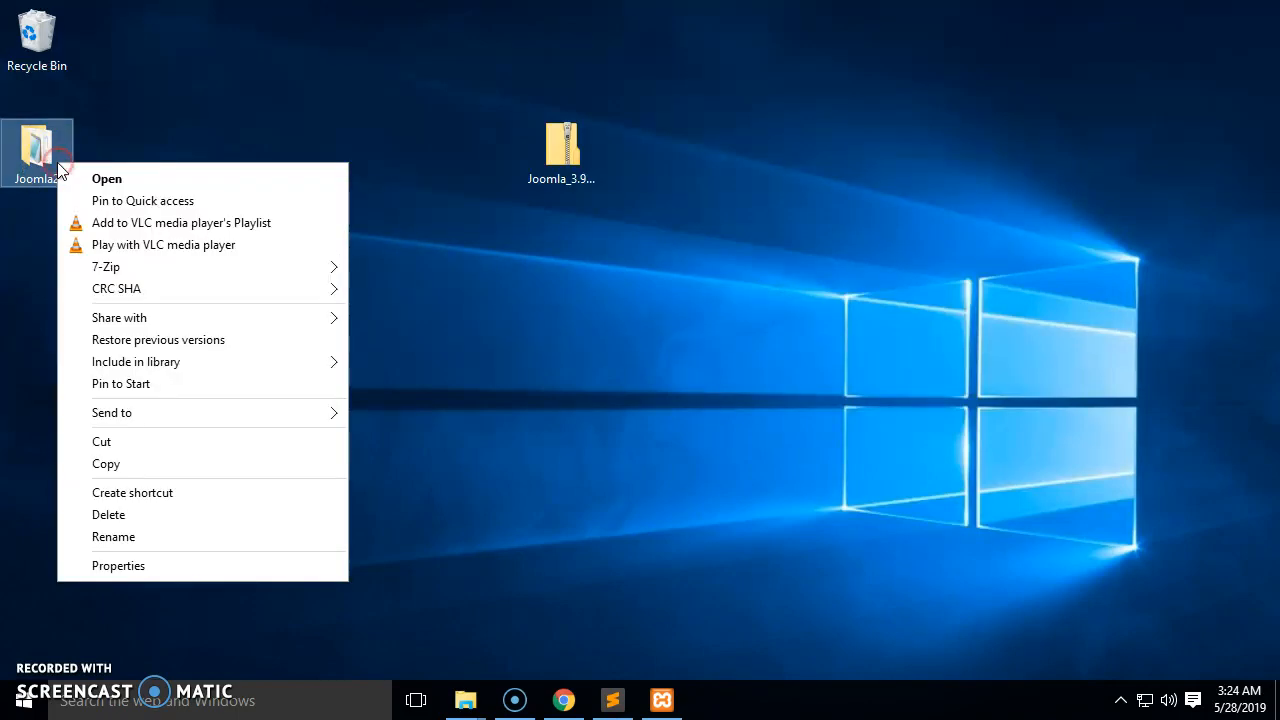
pyautogui.click(146, 442)
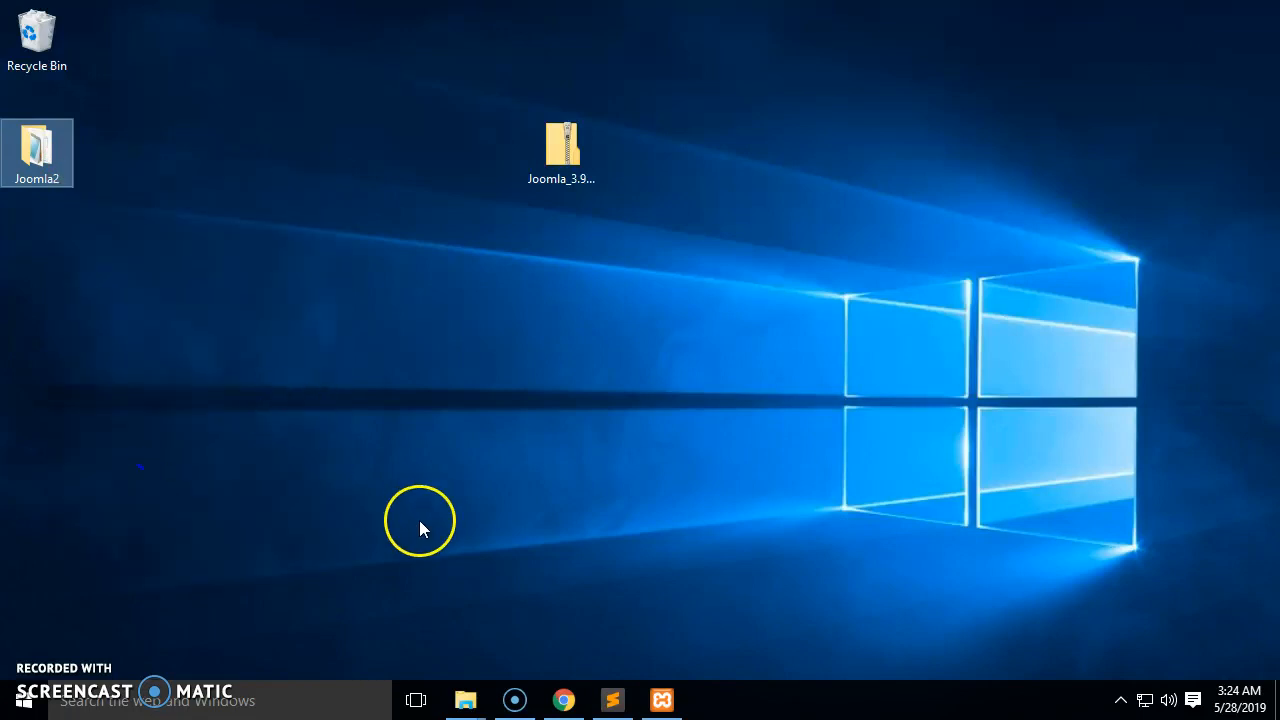
pyautogui.moveTo(465, 697)
pyautogui.click(750, 610)
pyautogui.click(120, 400)
pyautogui.click(288, 365)
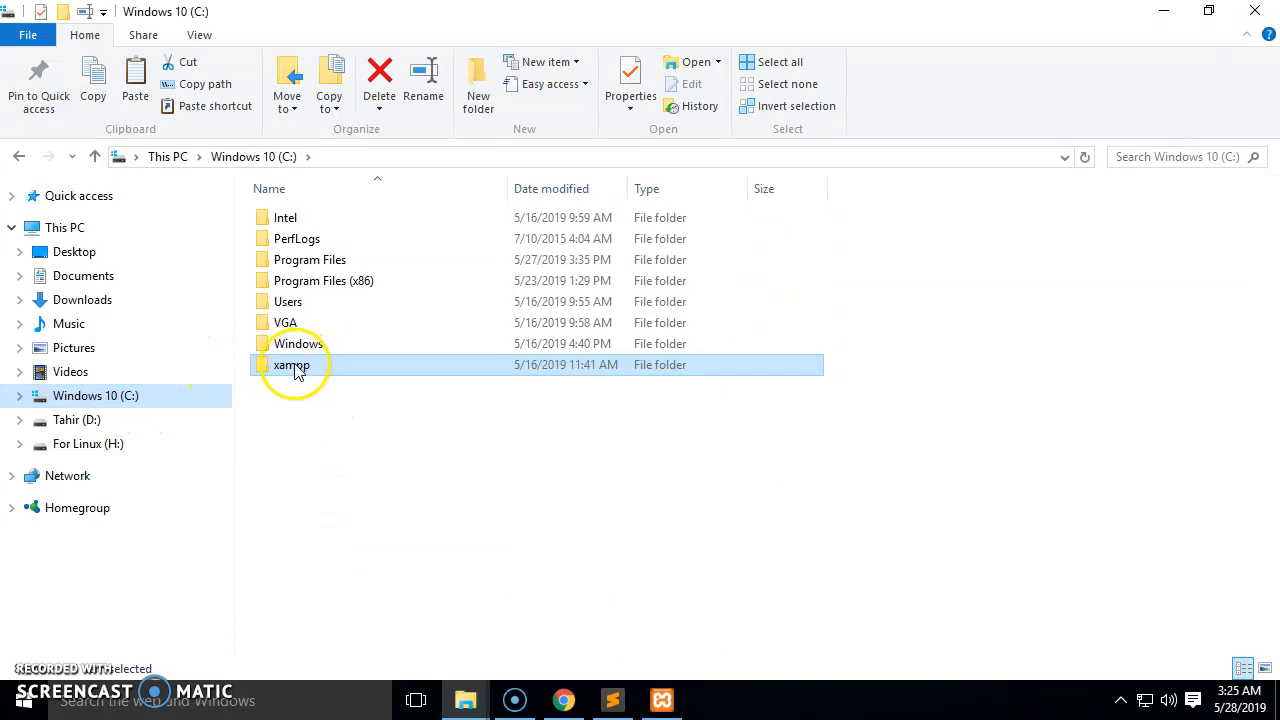
pyautogui.doubleClick(300, 366)
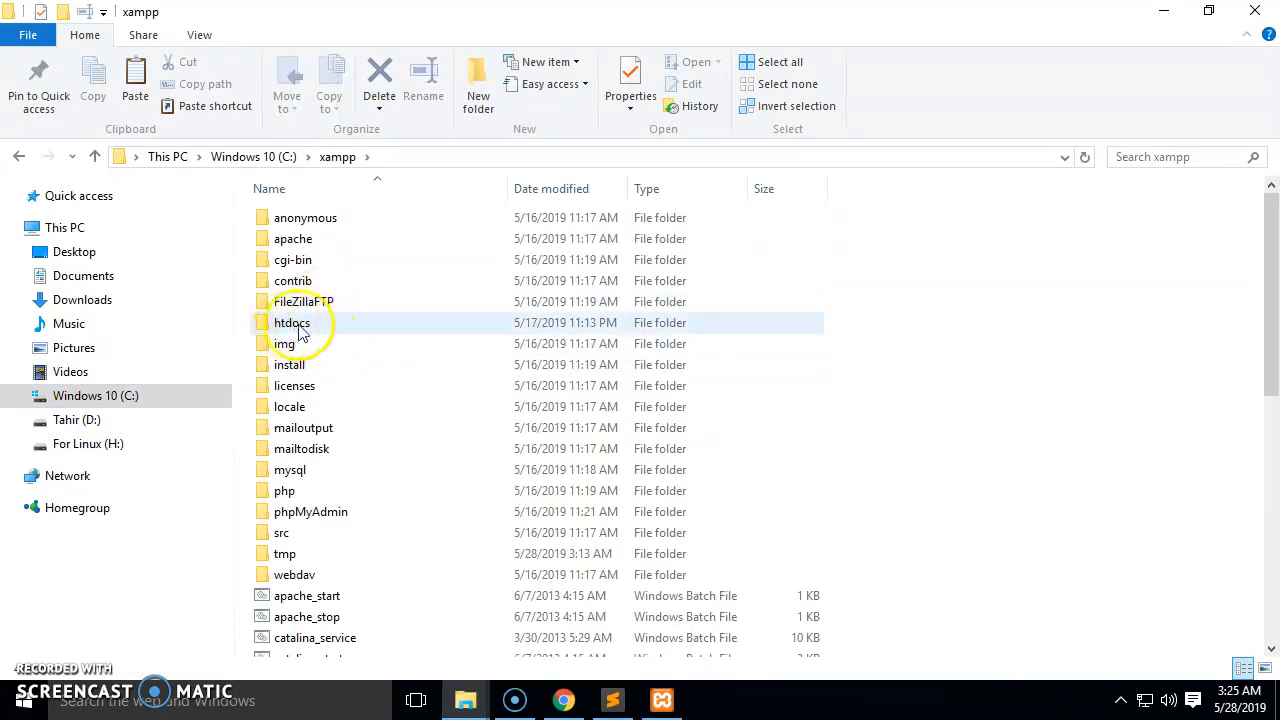
pyautogui.doubleClick(322, 330)
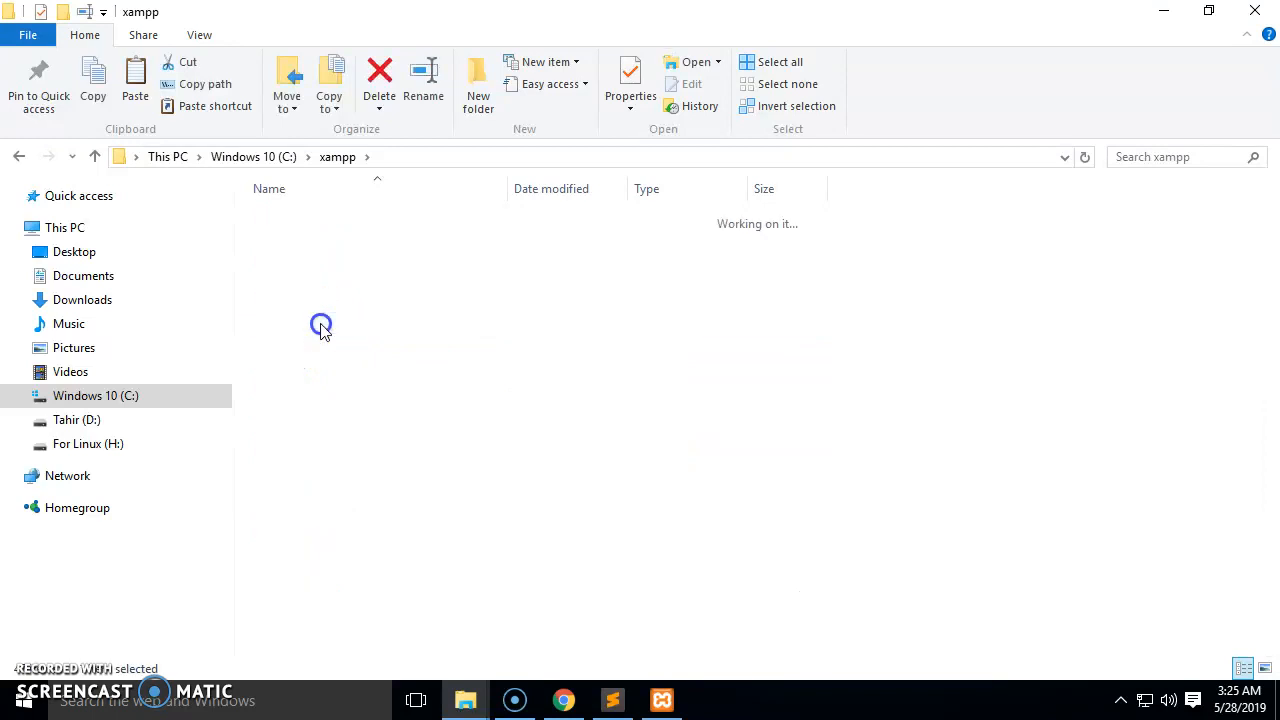
pyautogui.rightClick(375, 578)
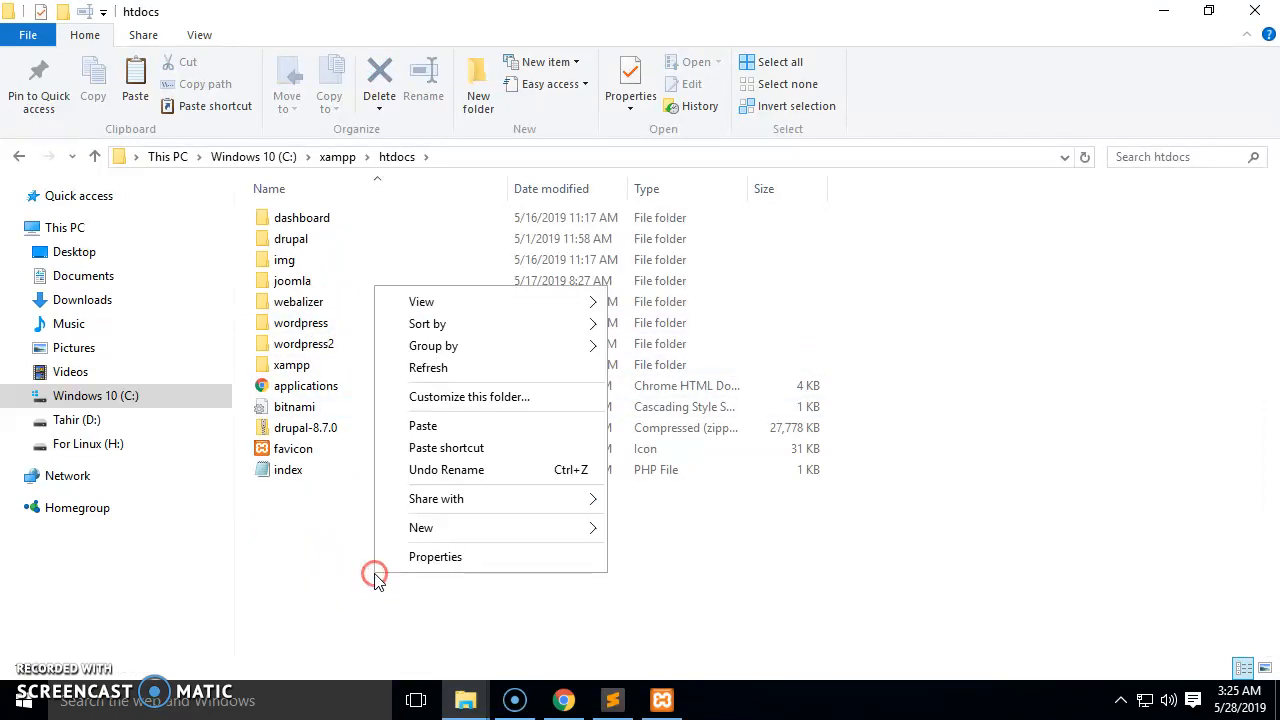
pyautogui.click(437, 426)
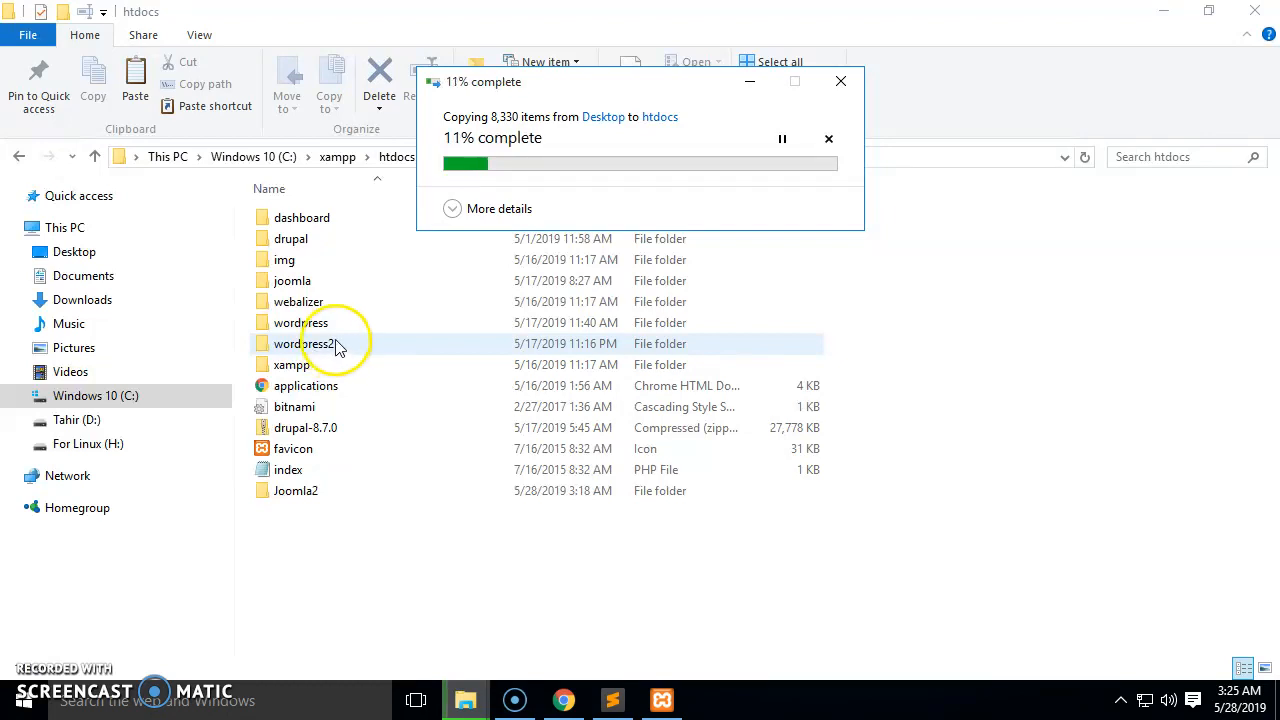
pyautogui.moveTo(603, 81); pyautogui.dragTo(609, 266)
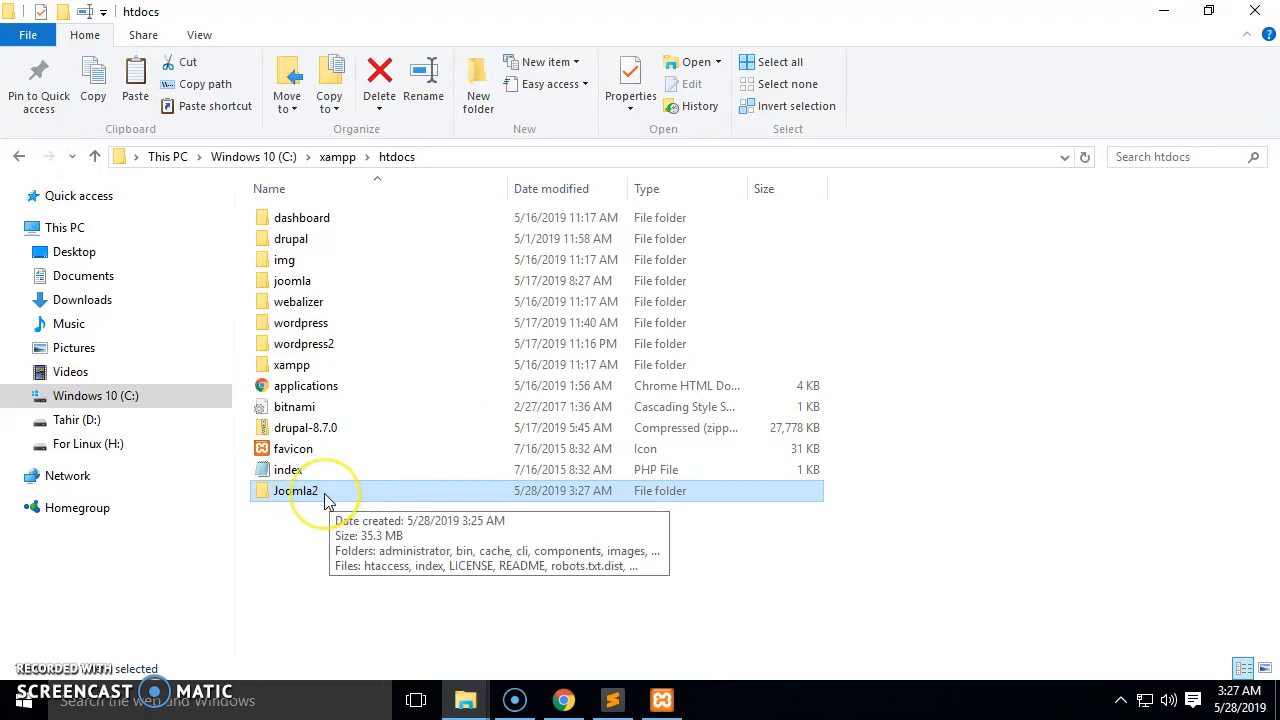
# Switch back to Chrome and load localhost/joomla2 in a new tab.
pyautogui.moveTo(564, 700)
pyautogui.click(597, 643)
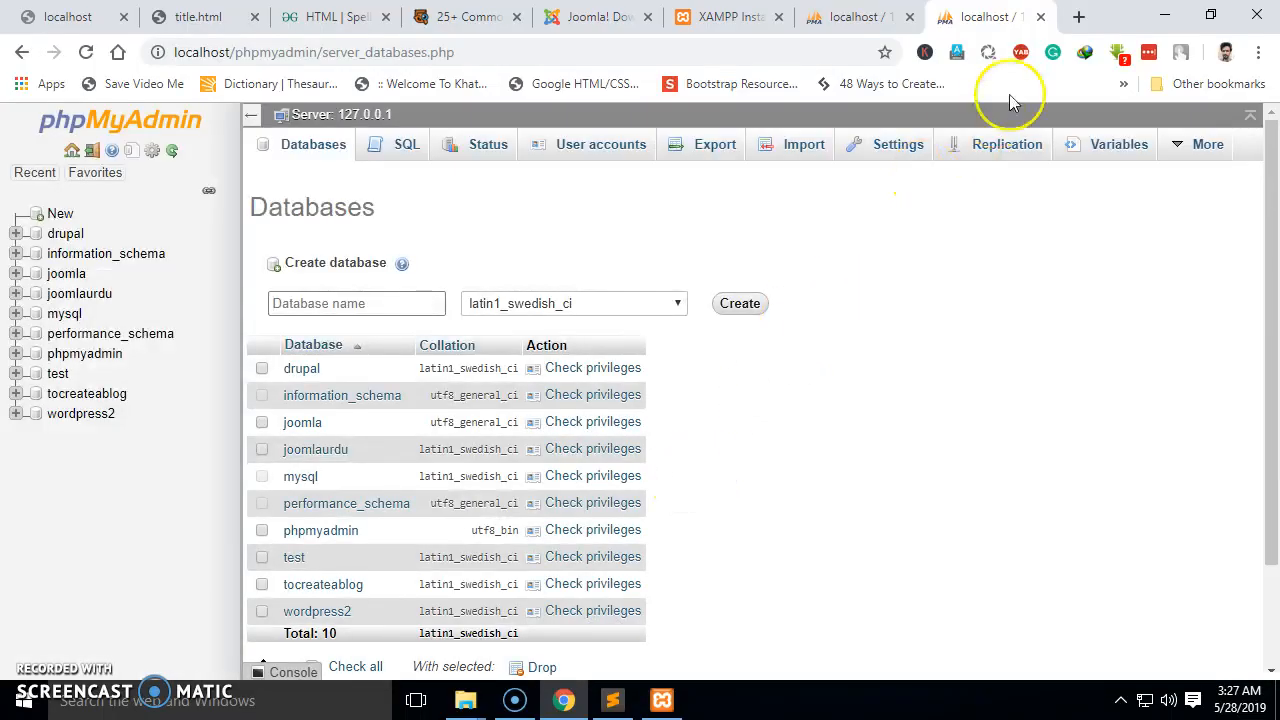
pyautogui.click(1077, 20)
pyautogui.write('localhost')
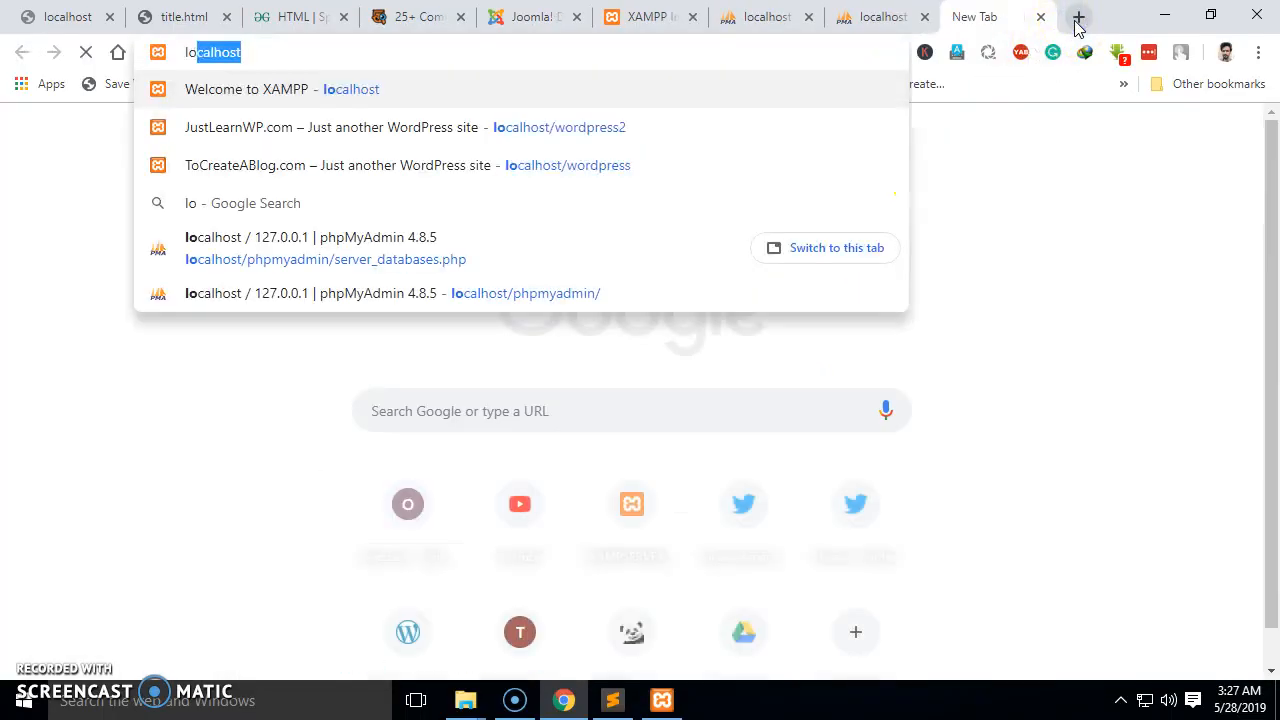
pyautogui.write('/jooml')
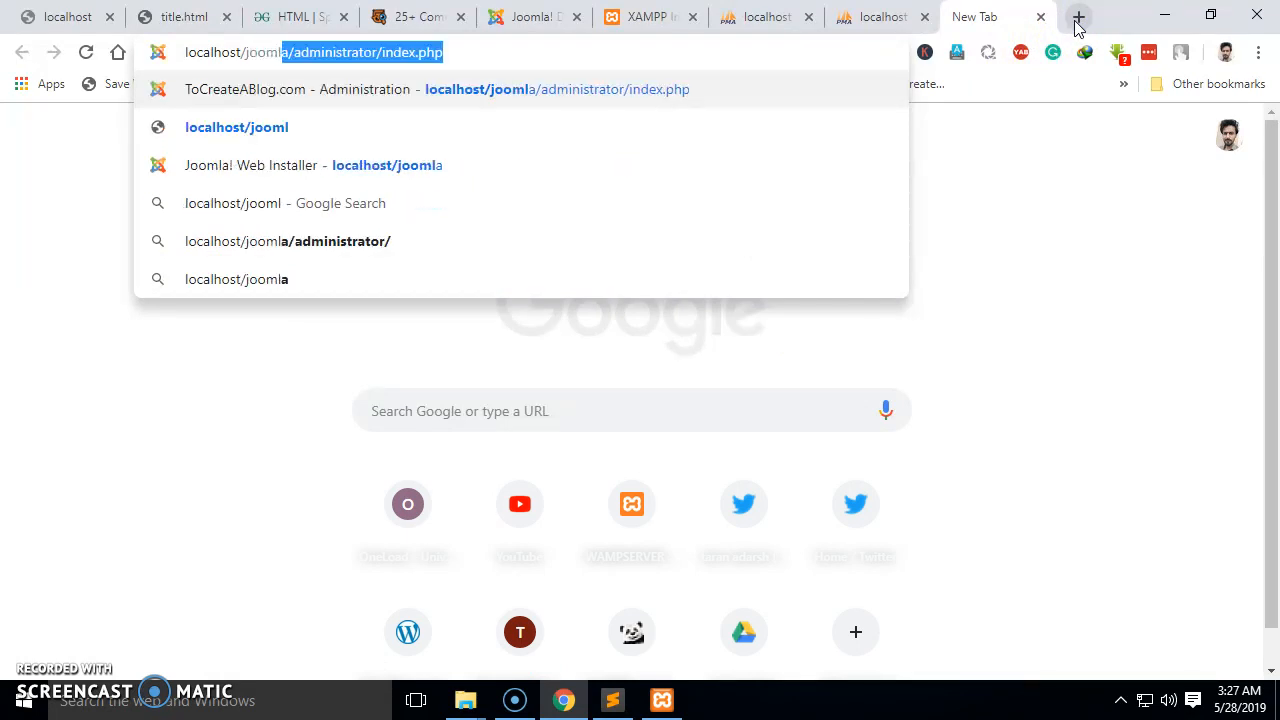
pyautogui.write('a2')
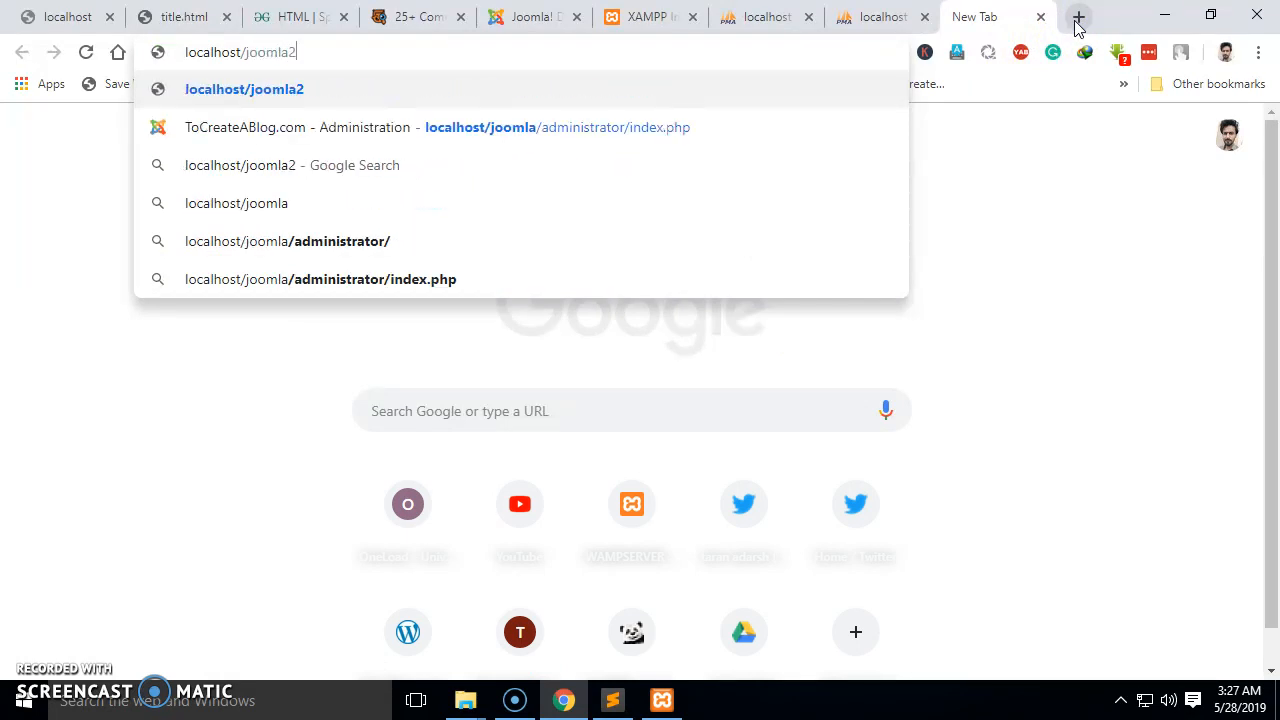
pyautogui.press('Return')
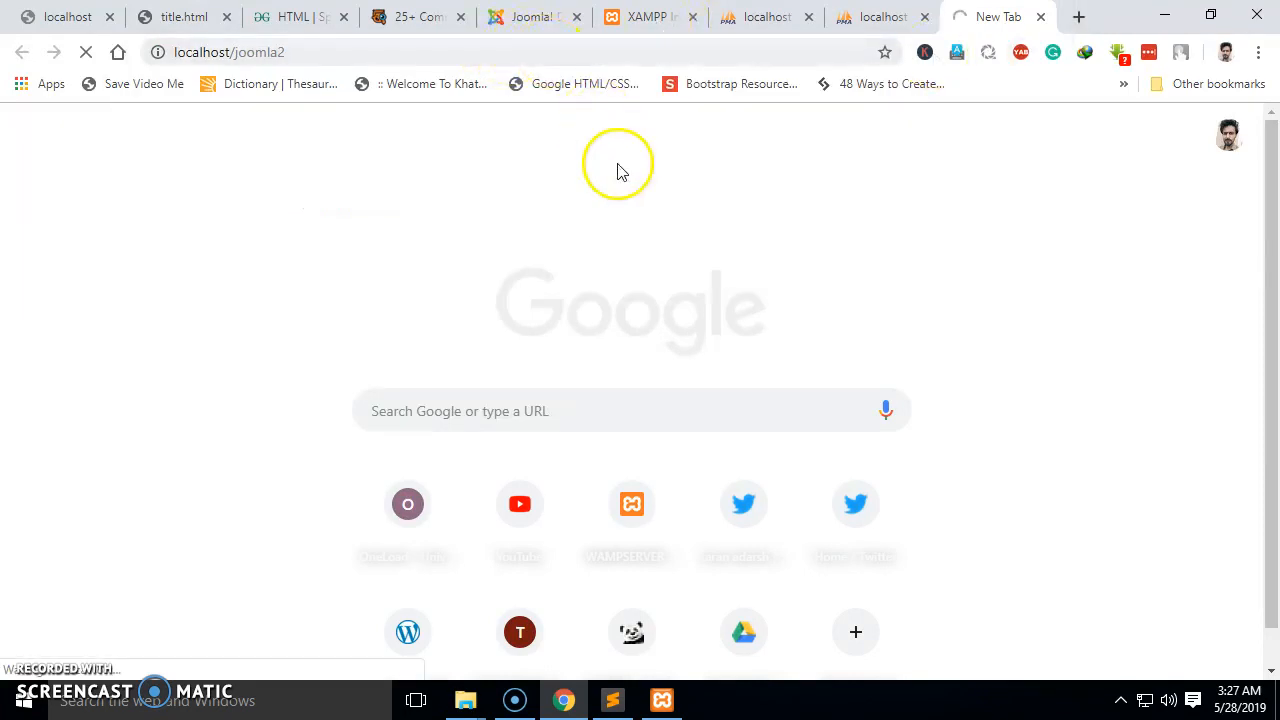
# Switch to File Explorer and check the name of the Joomla2 folder in htdocs.
pyautogui.hotkey('alt', 'Tab')
pyautogui.click(372, 500)
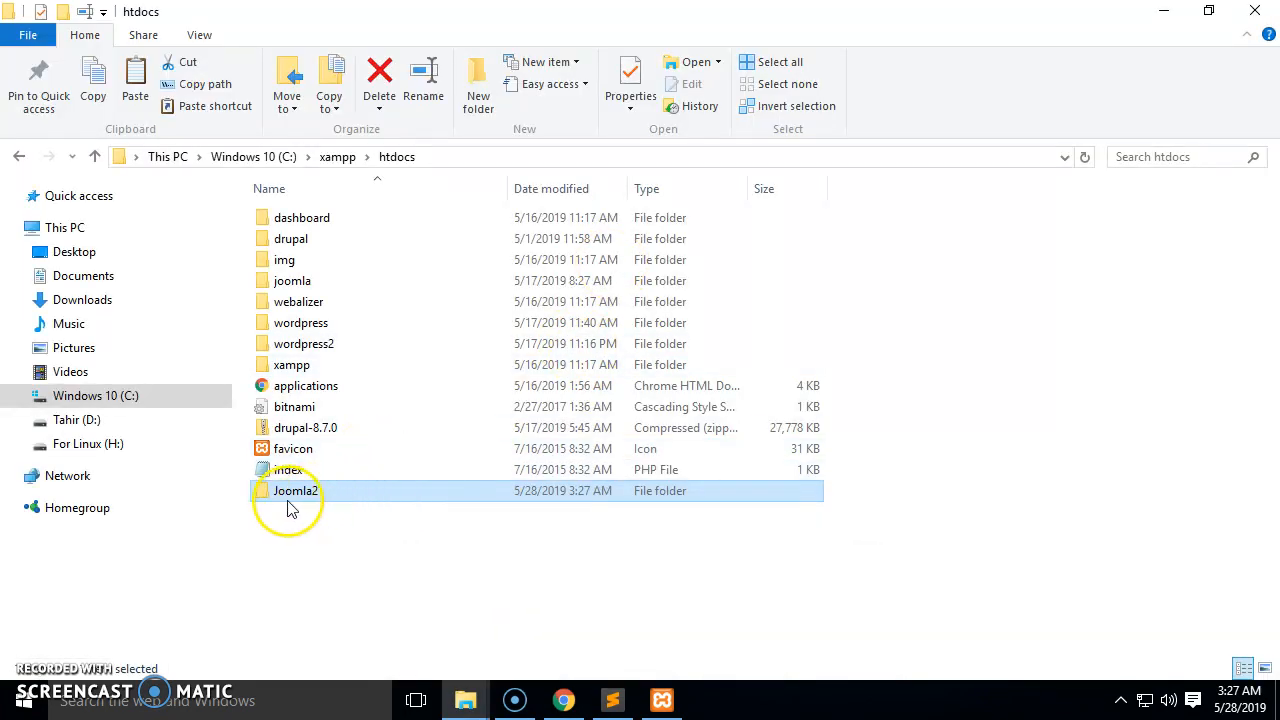
# Switch back to Chrome, search the installer languages for "urd" and "hind", and keep English (United Kingdom) selected.
pyautogui.hotkey('alt', 'Tab')
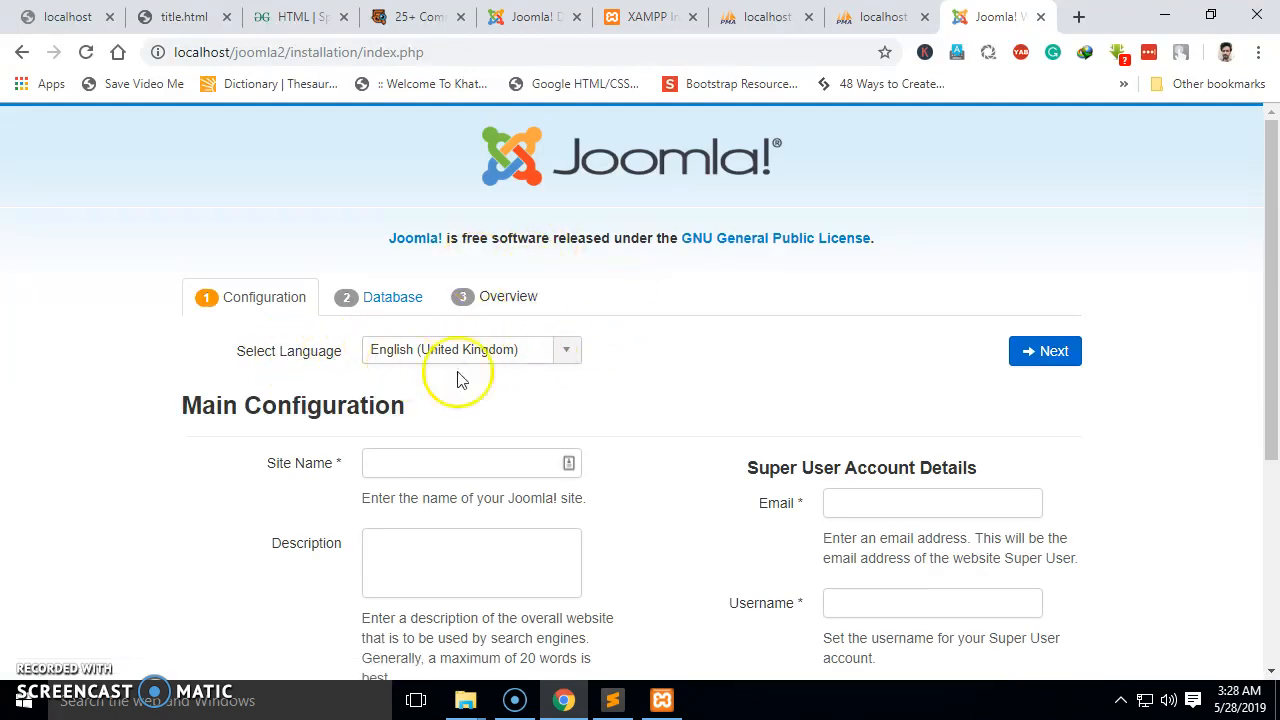
pyautogui.click(567, 352)
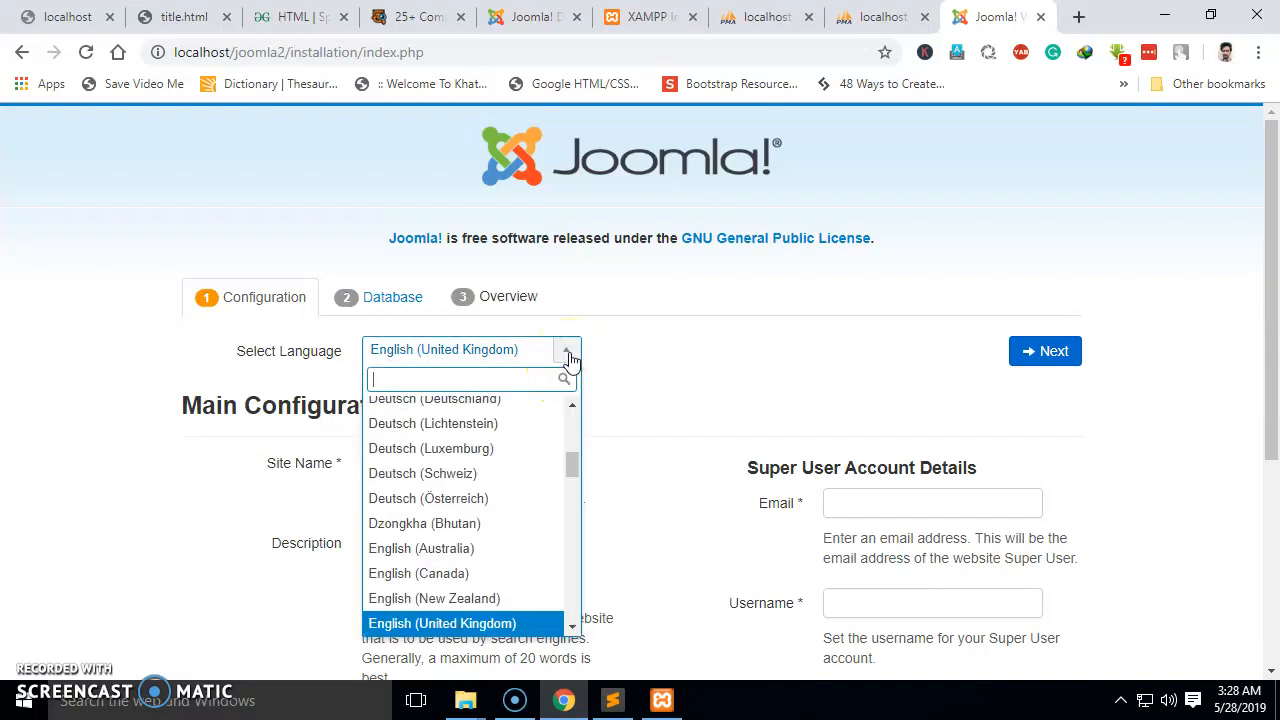
pyautogui.write('urd')
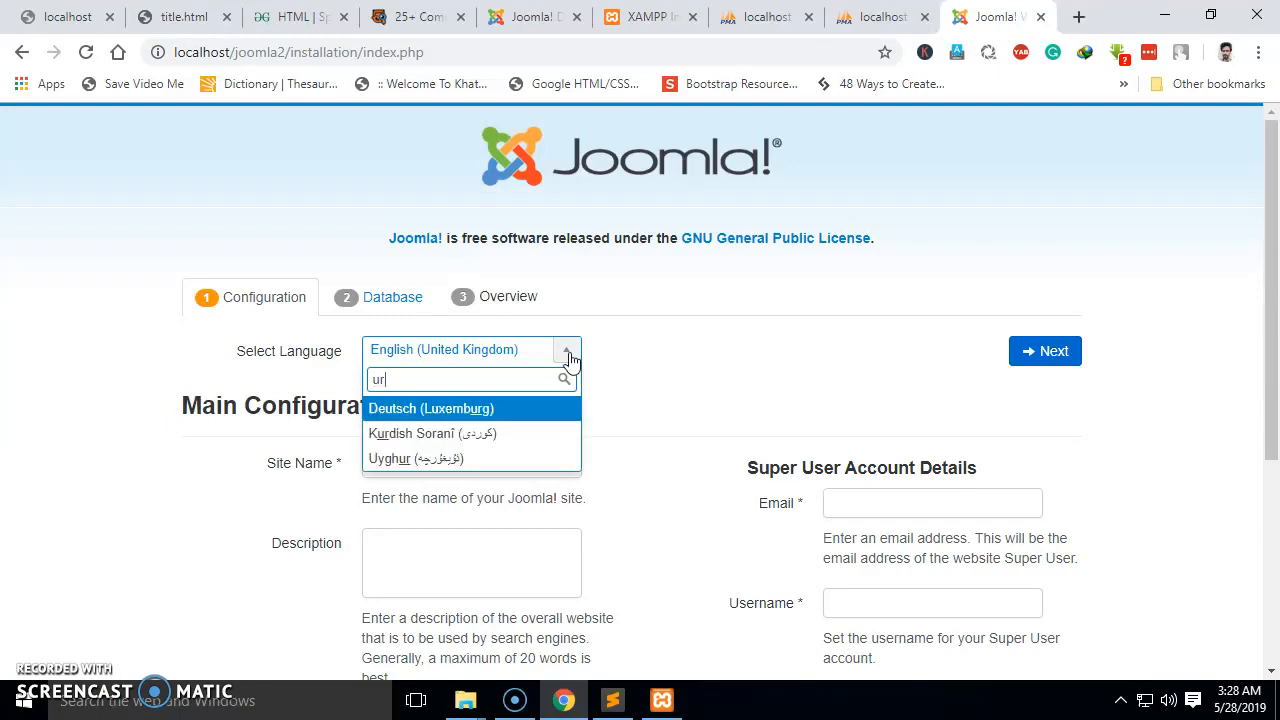
pyautogui.press('BackSpace')
pyautogui.press('BackSpace')
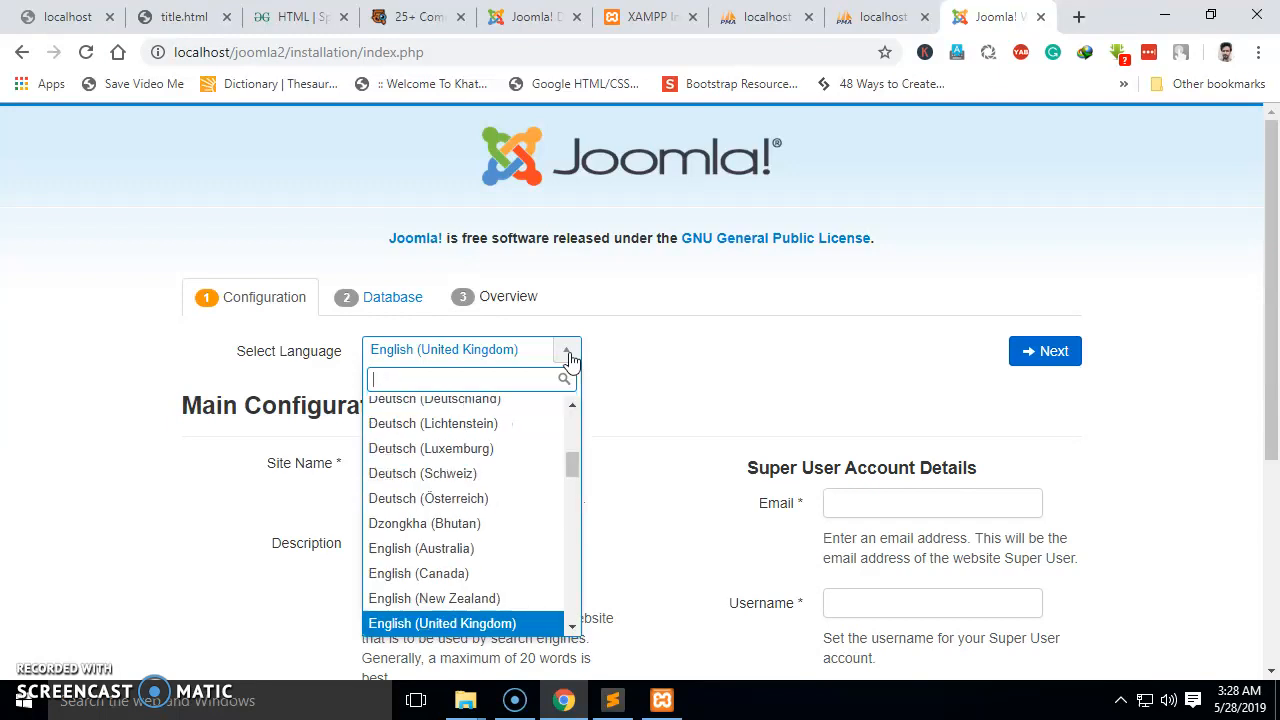
pyautogui.write('hind')
pyautogui.press('BackSpace')
pyautogui.press('BackSpace')
pyautogui.press('BackSpace')
pyautogui.press('BackSpace')
pyautogui.click(492, 623)
# Set the site name to ToCreateABlog.com and the site description to "Learn how to build blog".
pyautogui.scroll(-1, 600, 405)
pyautogui.click(446, 363)
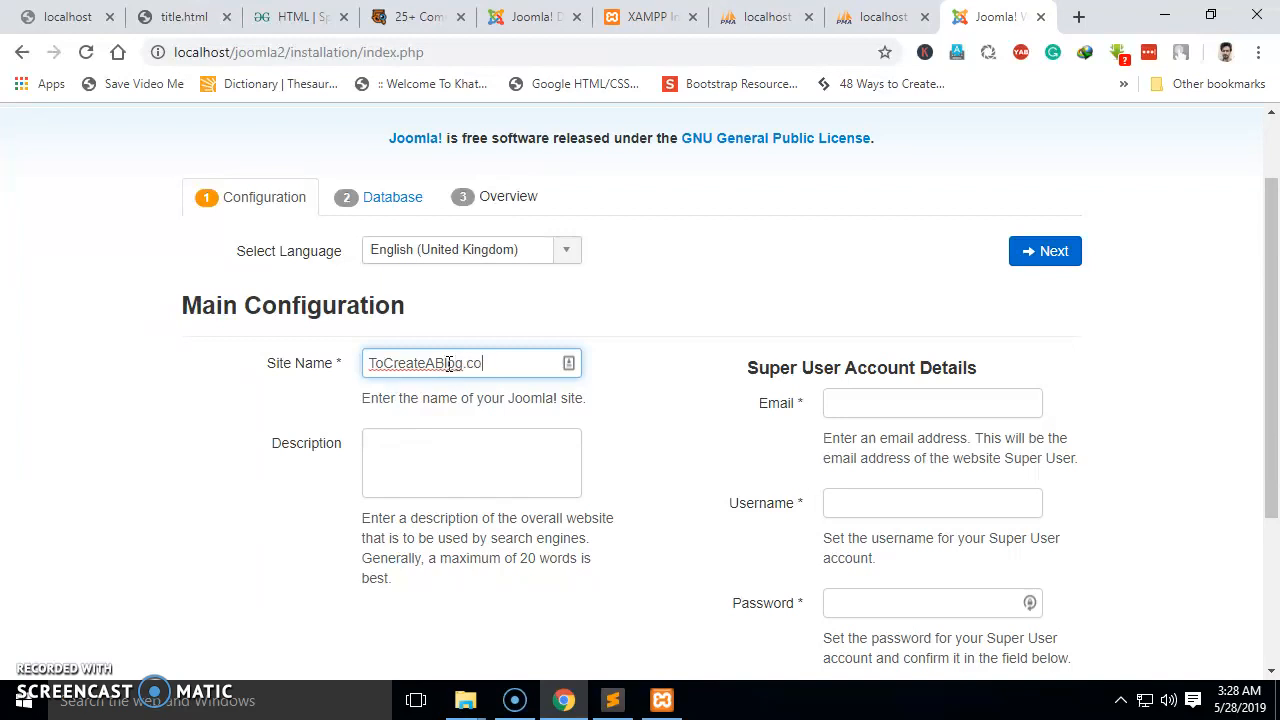
pyautogui.click(430, 437)
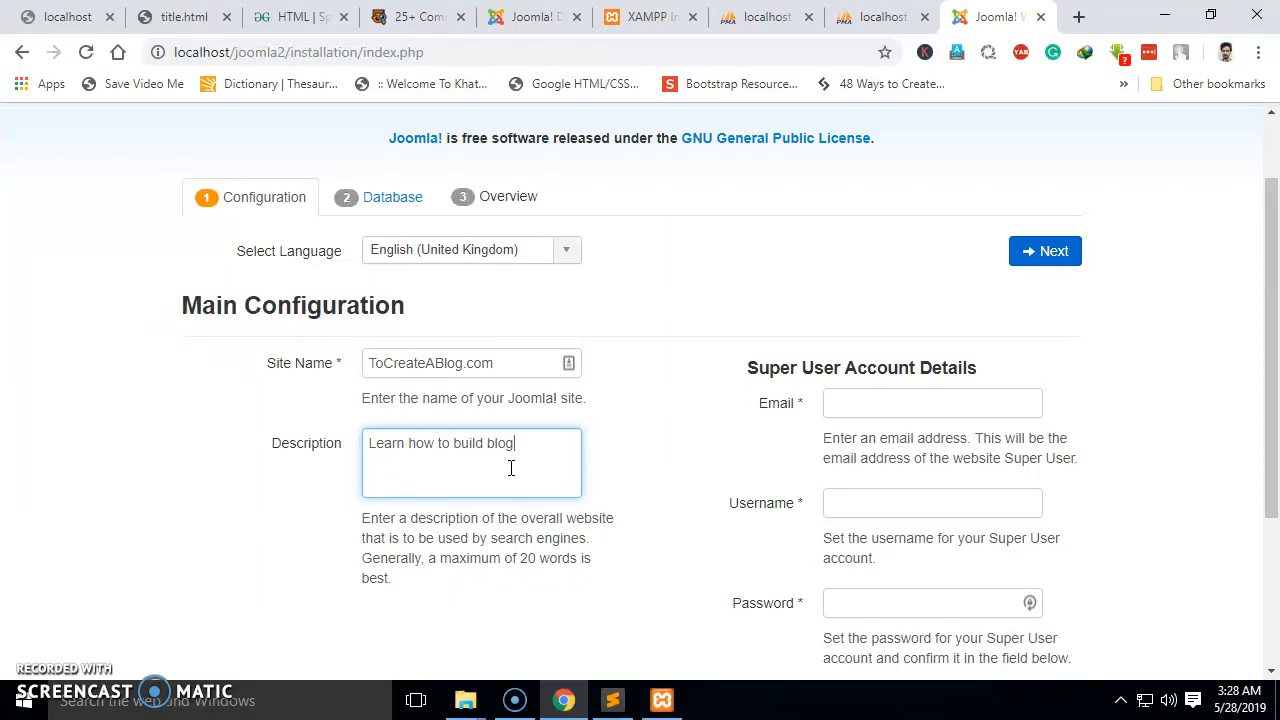
pyautogui.scroll(-1, 690, 432)
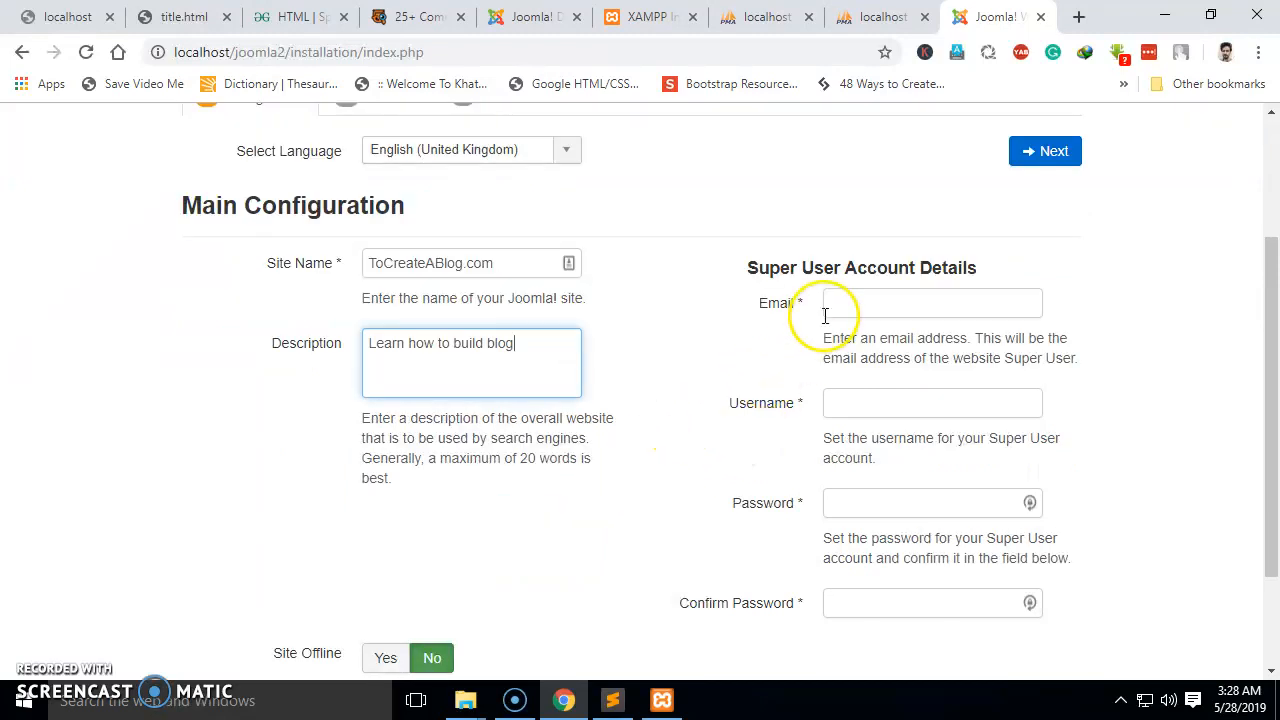
pyautogui.click(869, 302)
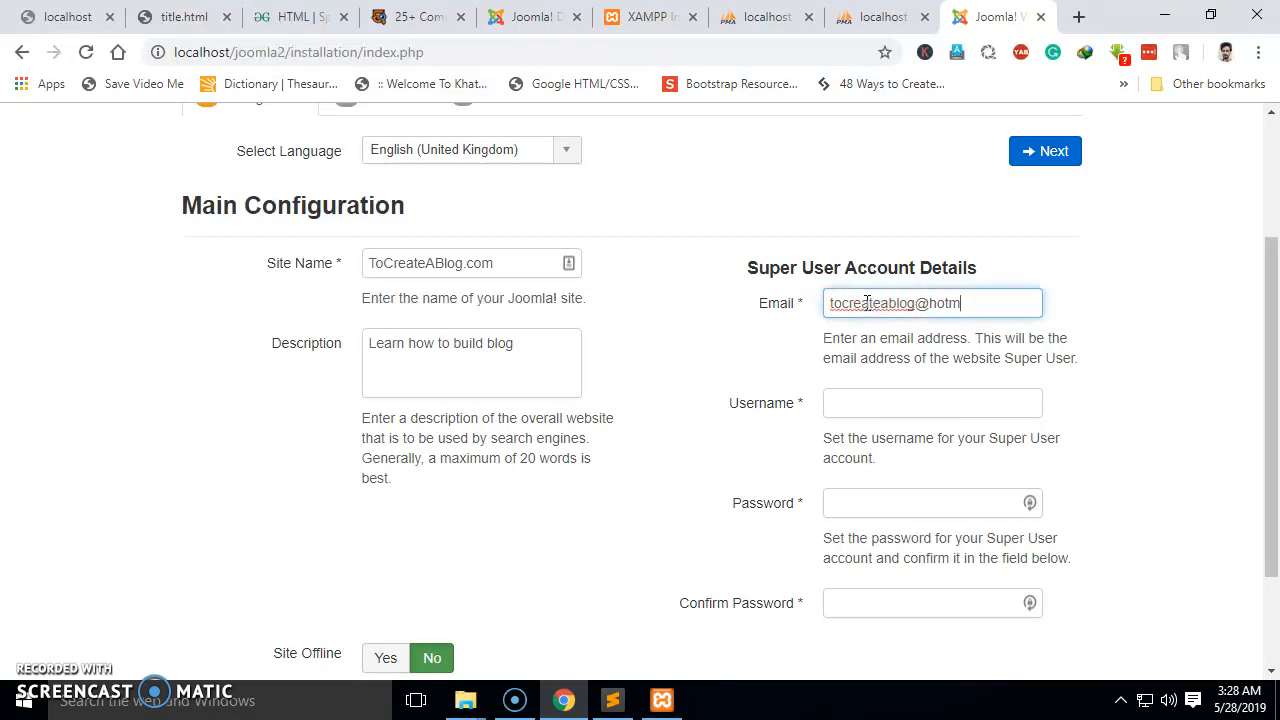
pyautogui.click(890, 396)
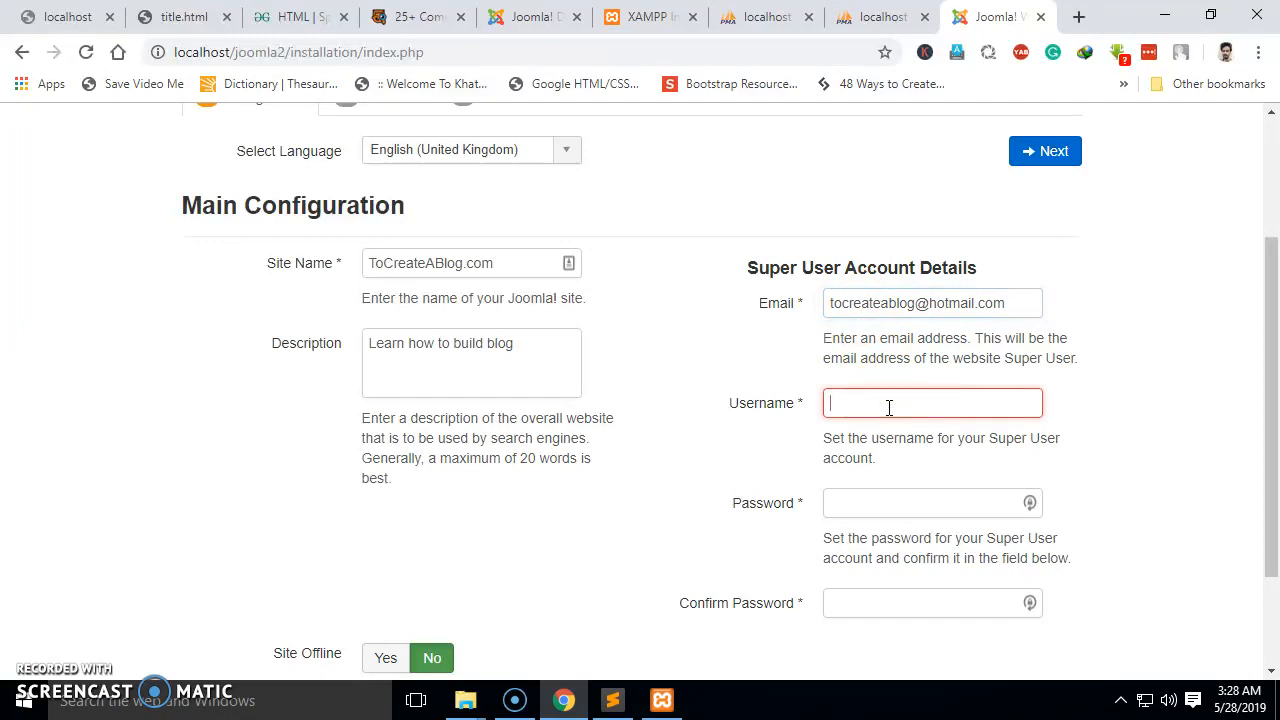
pyautogui.press('Tab')
pyautogui.press('Tab')
pyautogui.write('t')
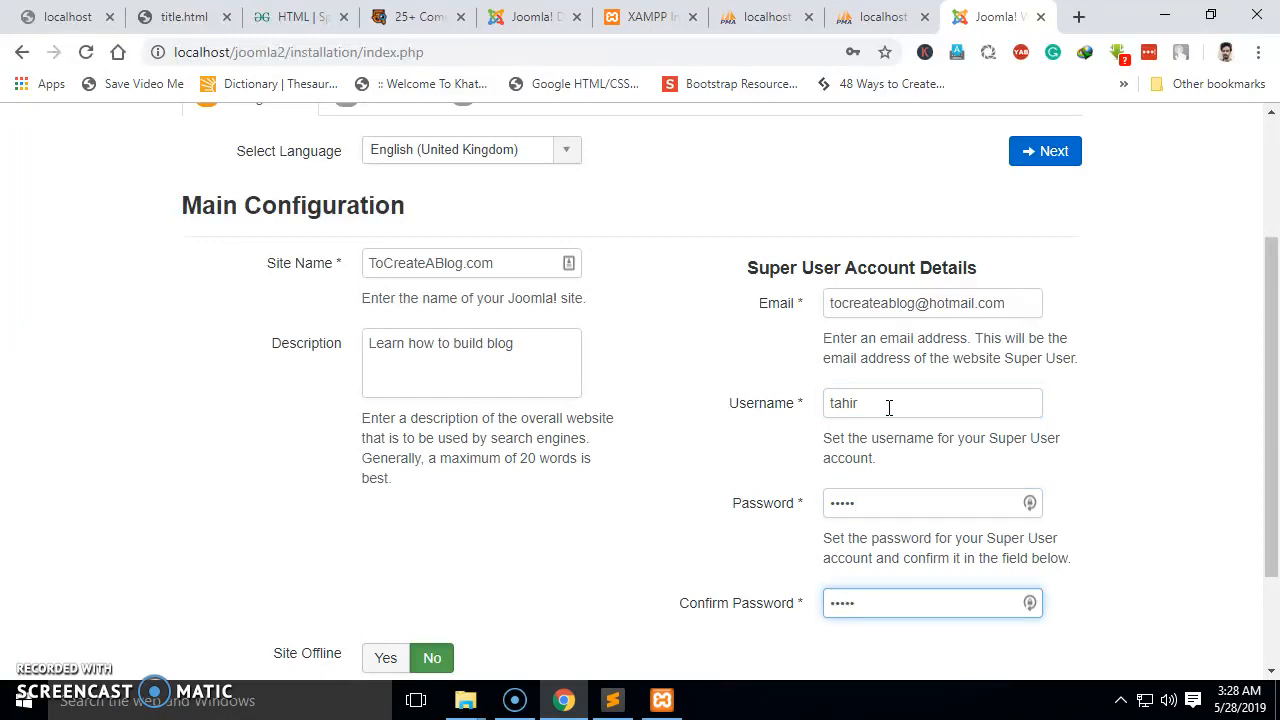
pyautogui.scroll(-3, 889, 407)
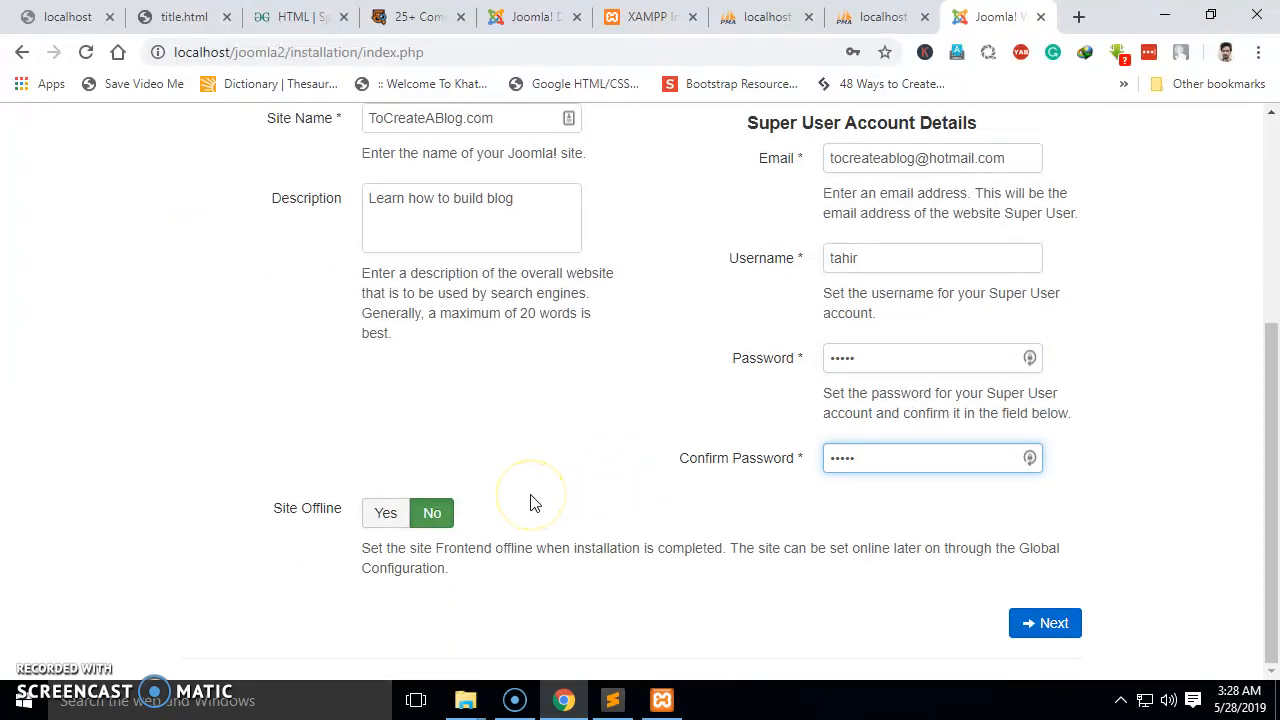
pyautogui.scroll(3, 628, 491)
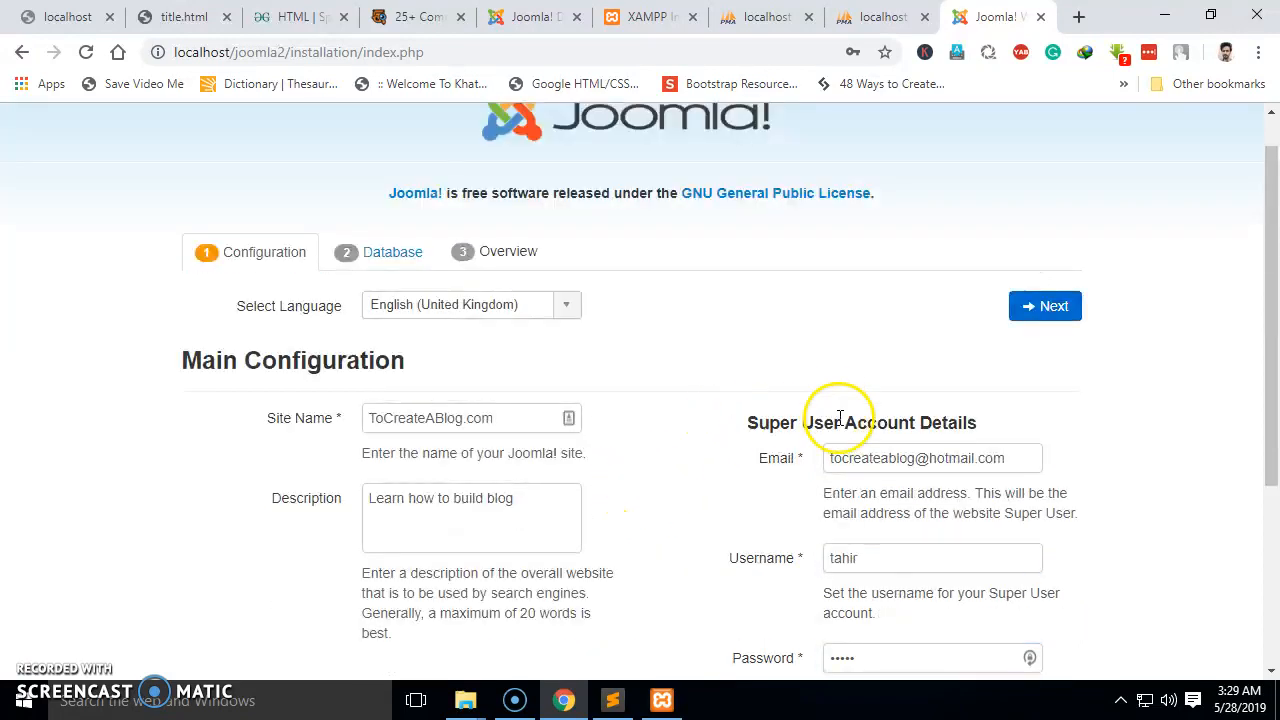
pyautogui.click(1042, 307)
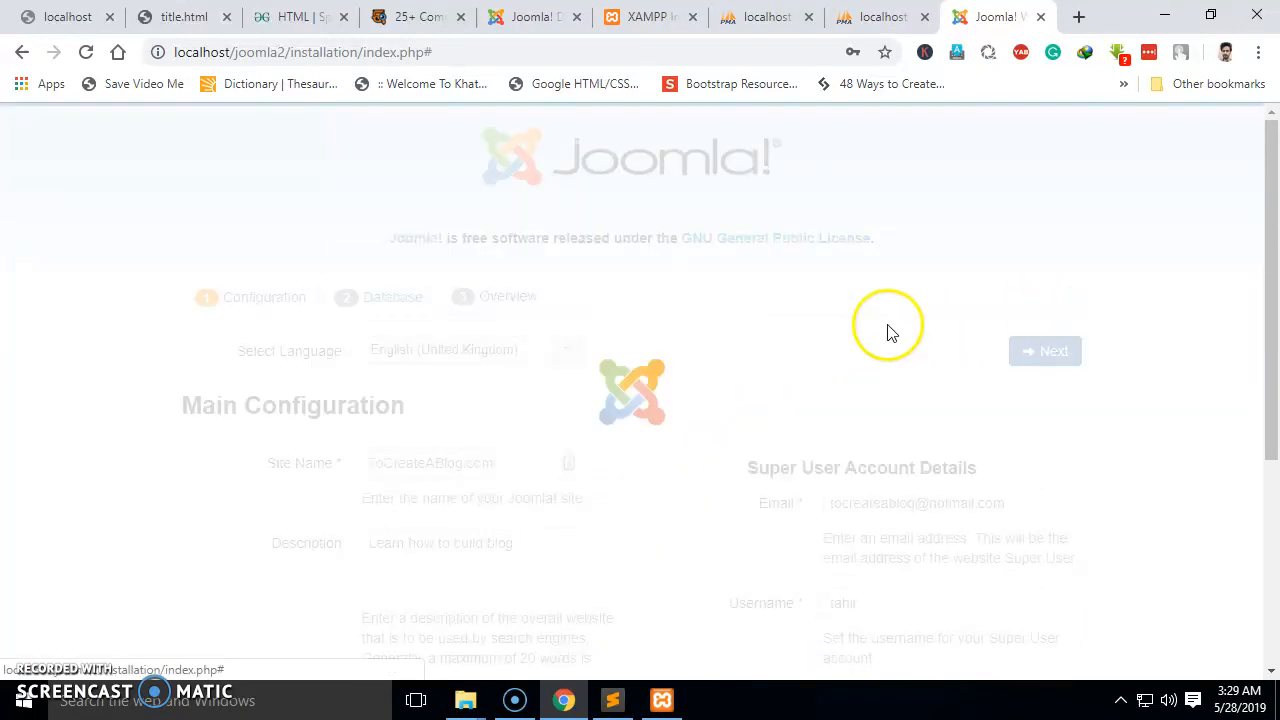
# Keep MySQLi as the database type, set the database username to root, and leave the database password empty.
pyautogui.scroll(-1, 690, 357)
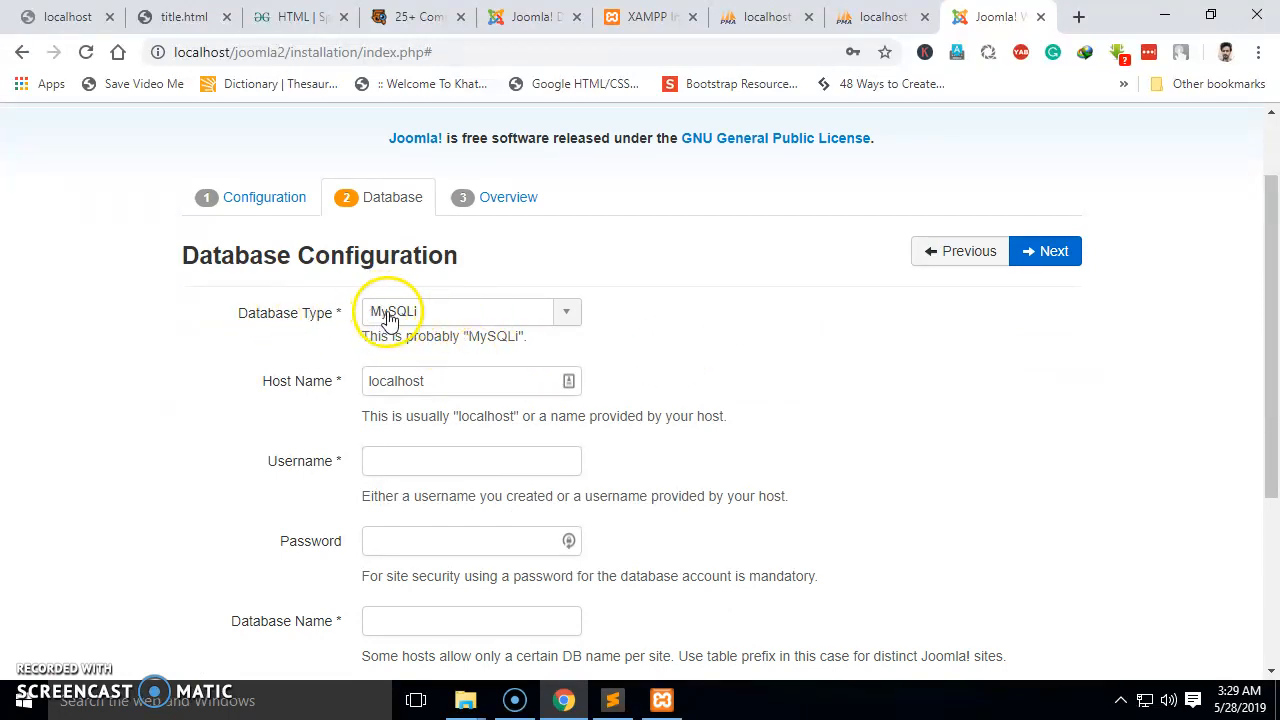
pyautogui.click(573, 316)
pyautogui.click(576, 317)
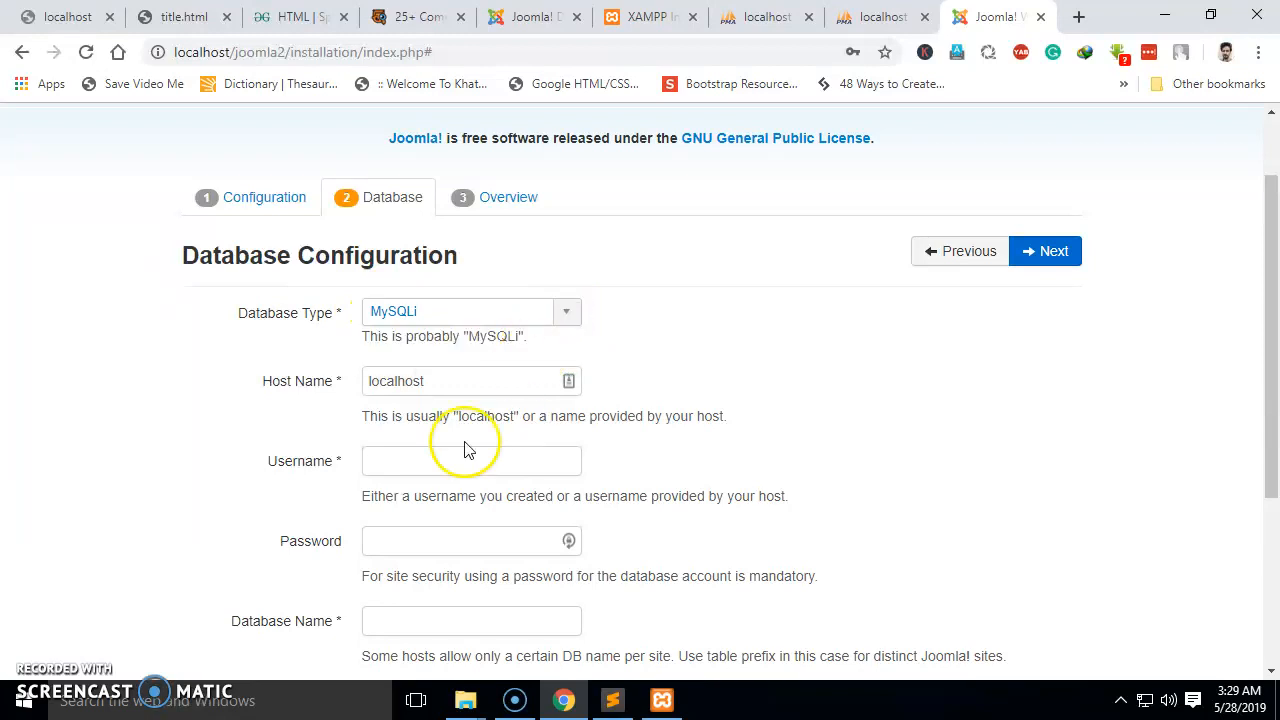
pyautogui.click(397, 460)
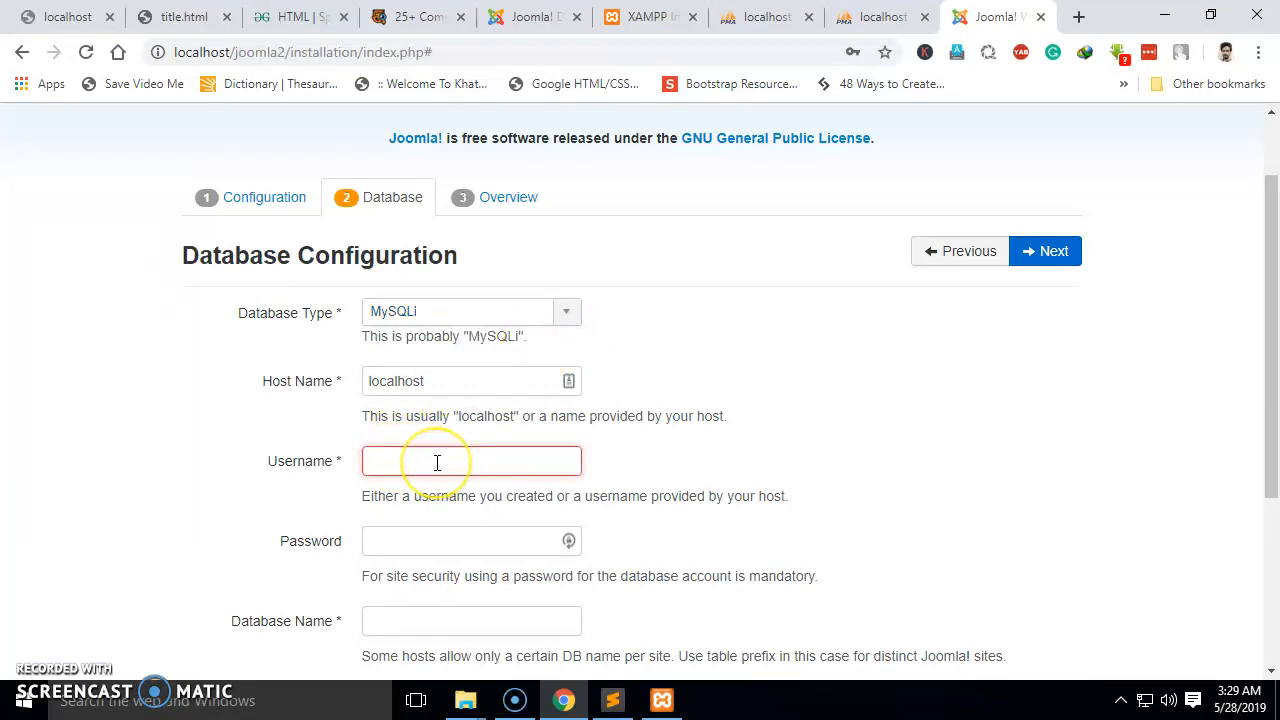
pyautogui.write('root')
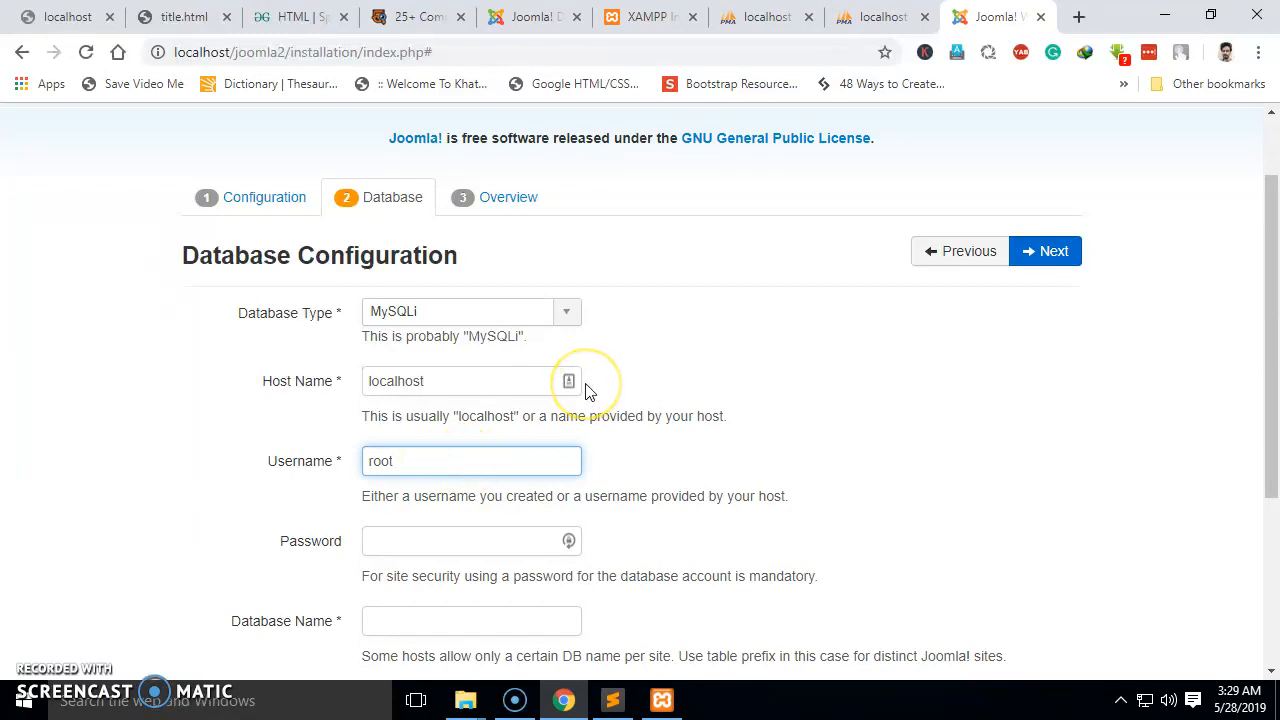
pyautogui.click(636, 361)
pyautogui.scroll(-1, 636, 367)
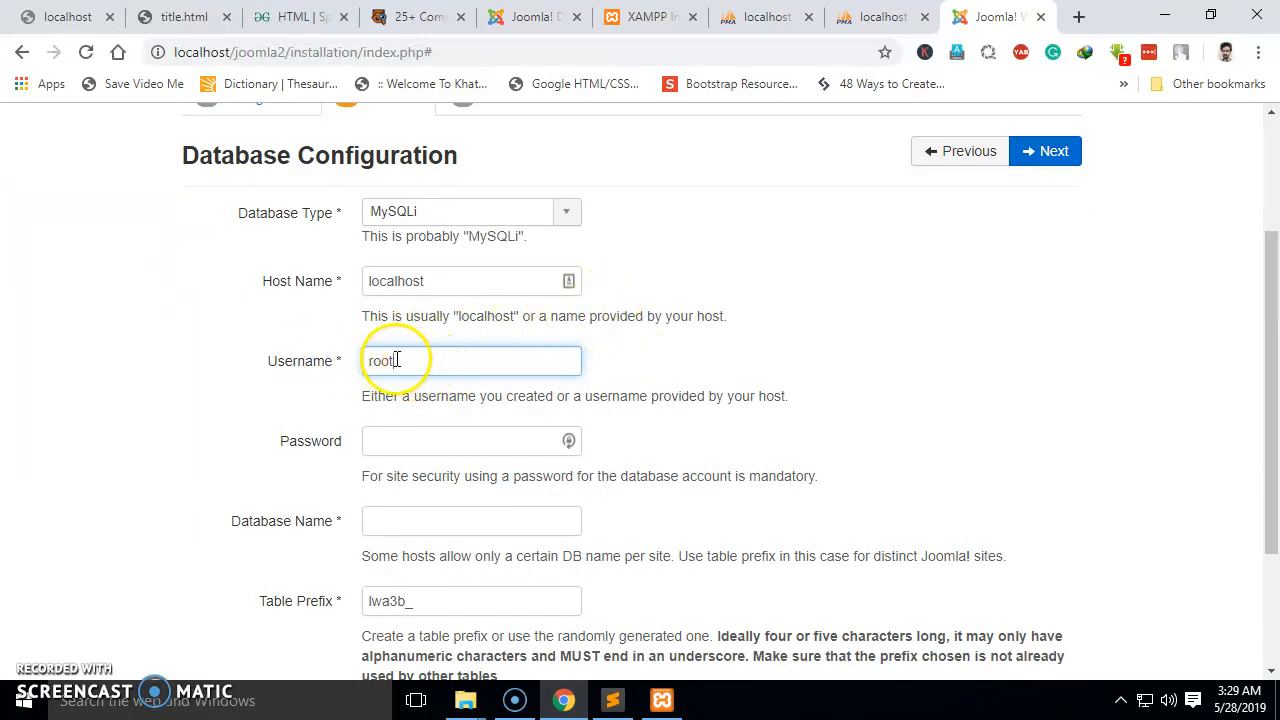
pyautogui.click(416, 443)
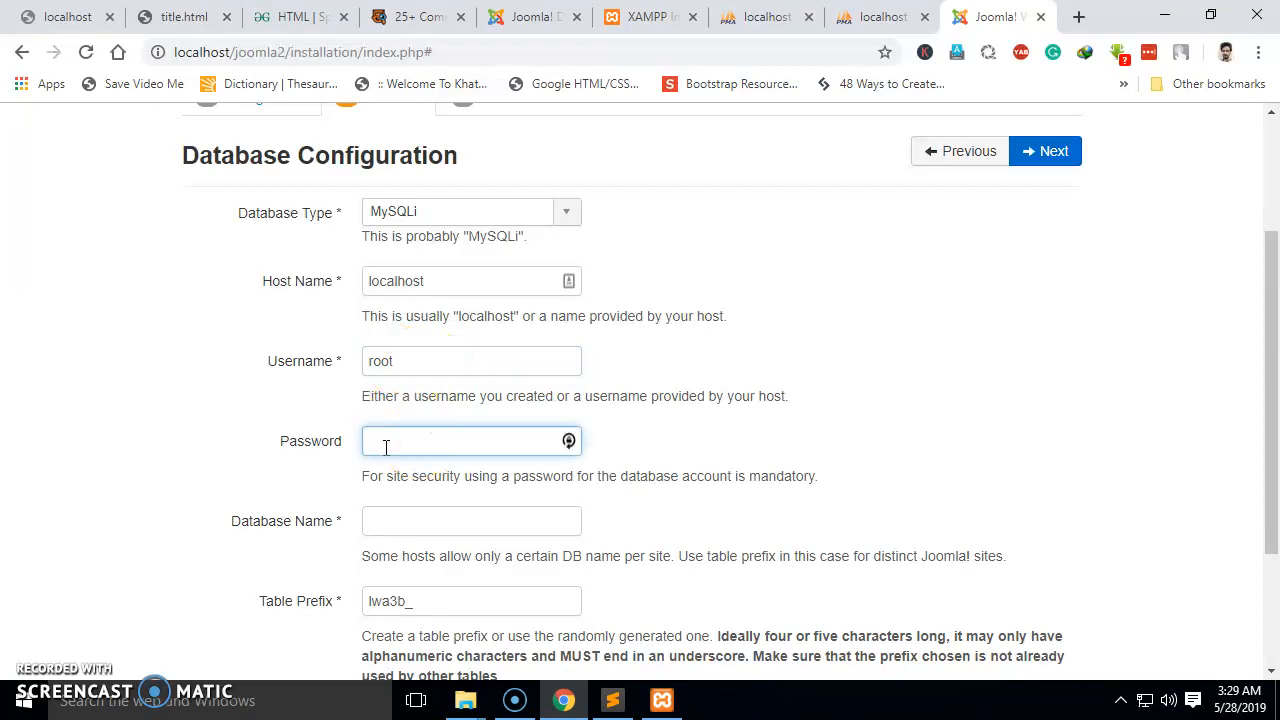
# Check the database names in phpMyAdmin, set the installer's database name to joomlaurdu, and proceed to the overview.
pyautogui.click(449, 525)
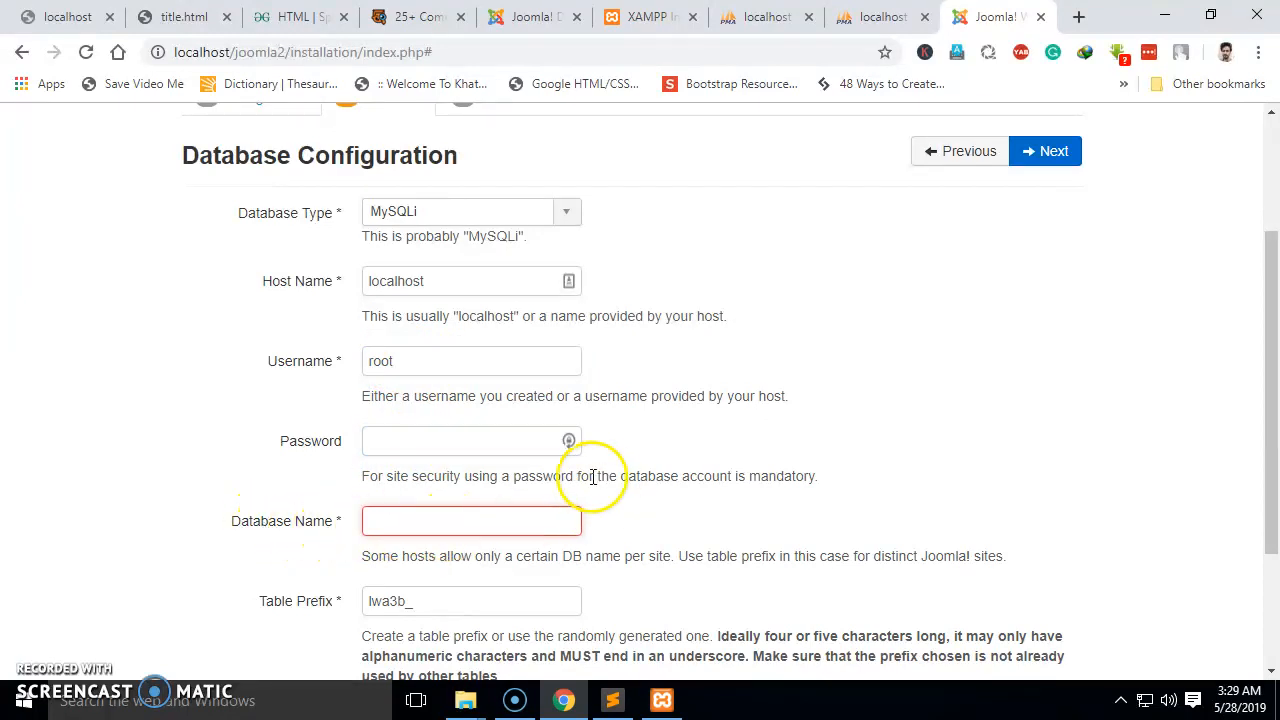
pyautogui.click(877, 15)
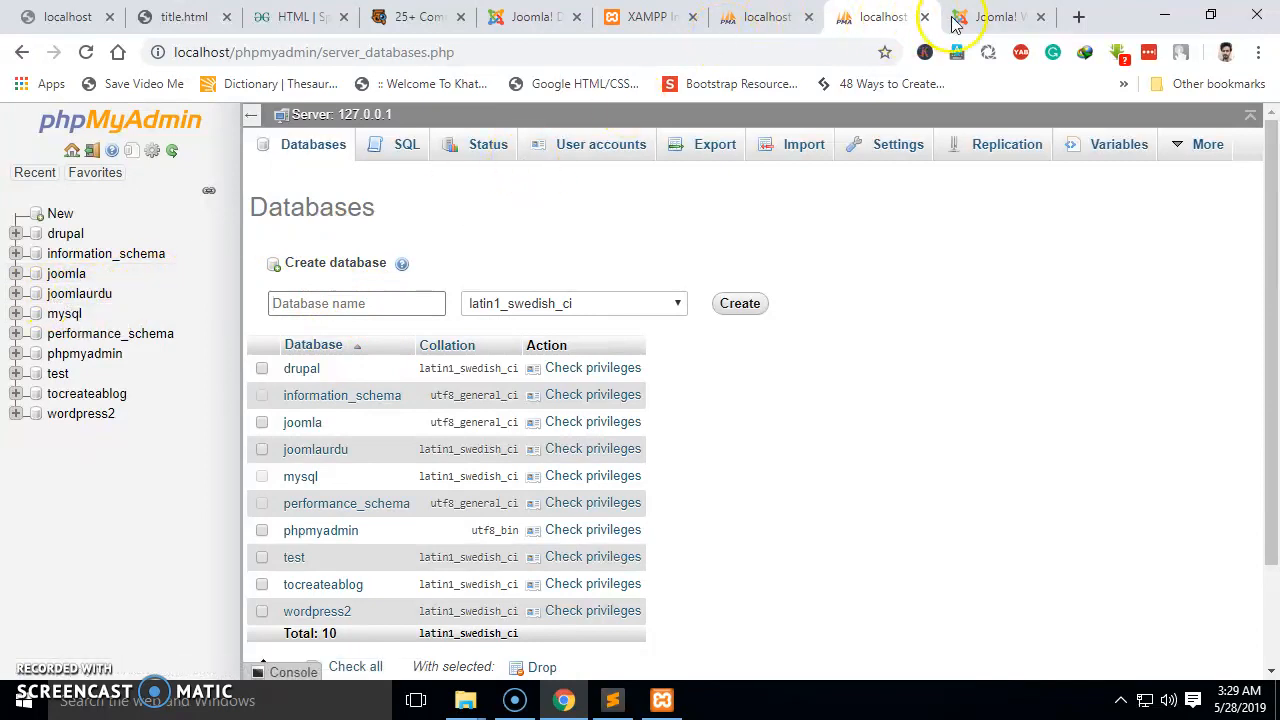
pyautogui.click(985, 16)
pyautogui.click(453, 493)
pyautogui.write('jo')
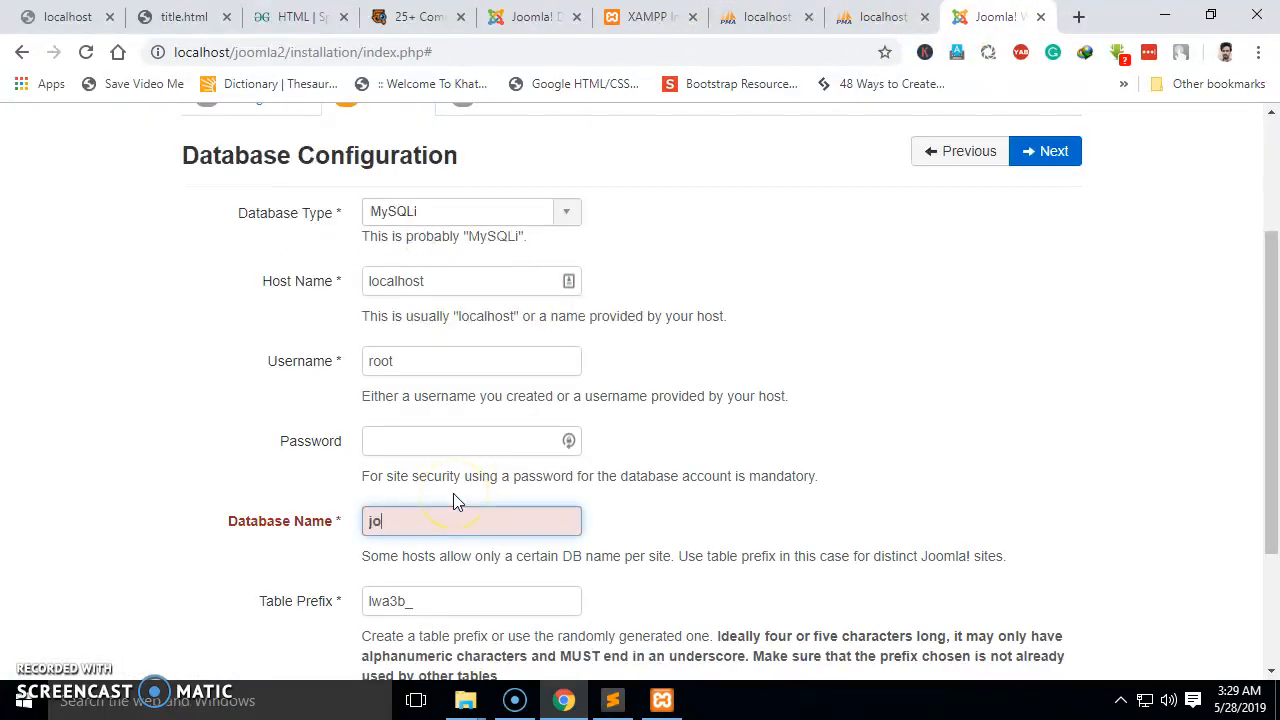
pyautogui.write('omlaurdu')
pyautogui.scroll(-2, 457, 471)
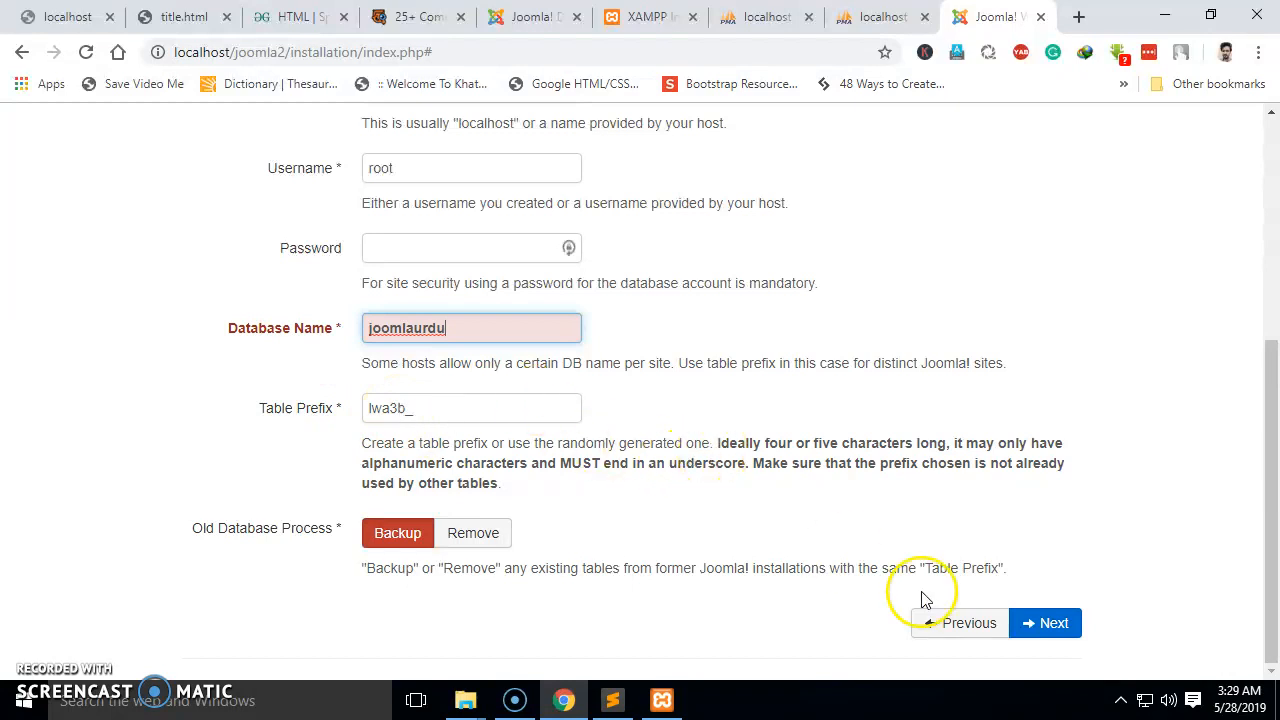
pyautogui.click(1050, 625)
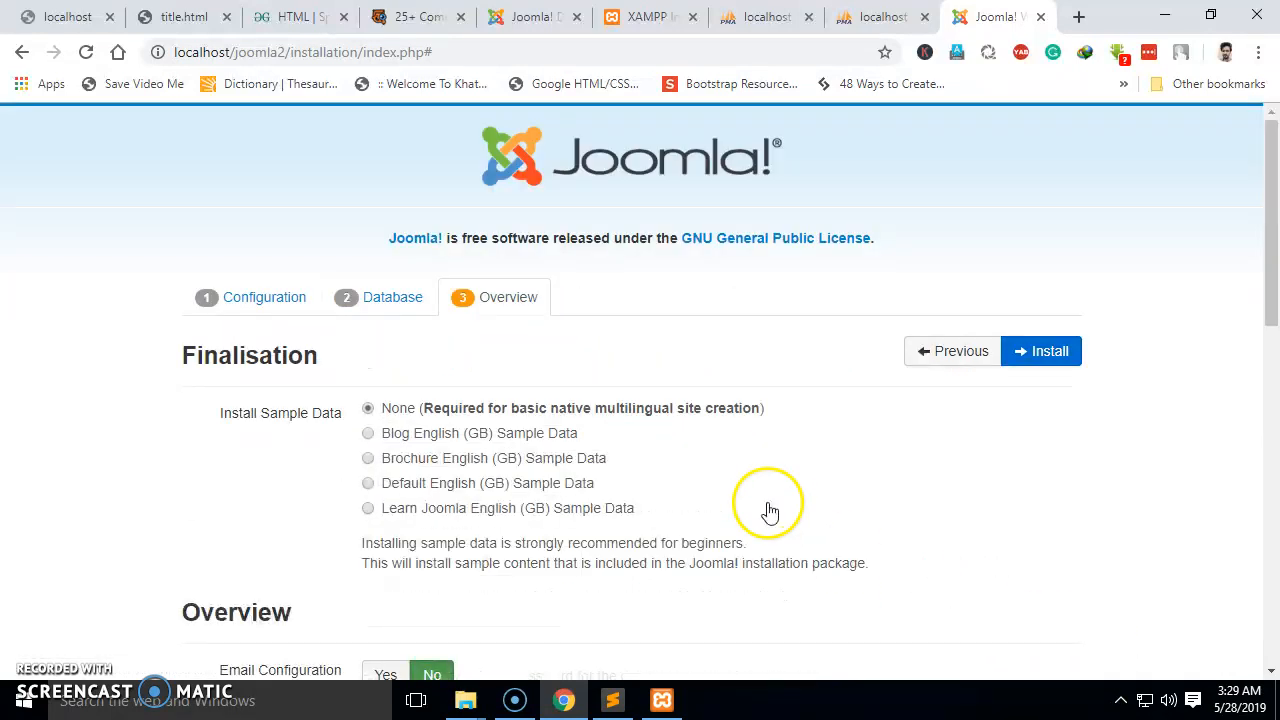
# Choose Blog English (GB) Sample Data, review the pre-installation overview, and start the Joomla installation.
pyautogui.scroll(-1, 143, 414)
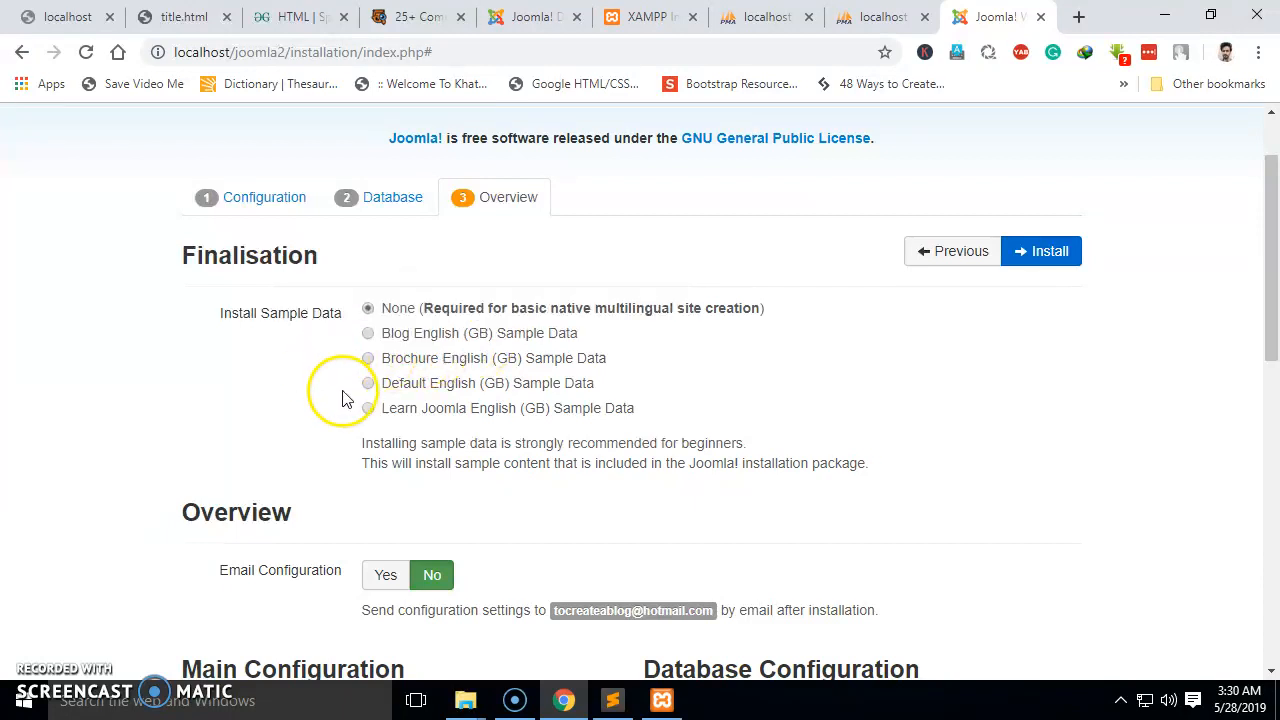
pyautogui.click(390, 335)
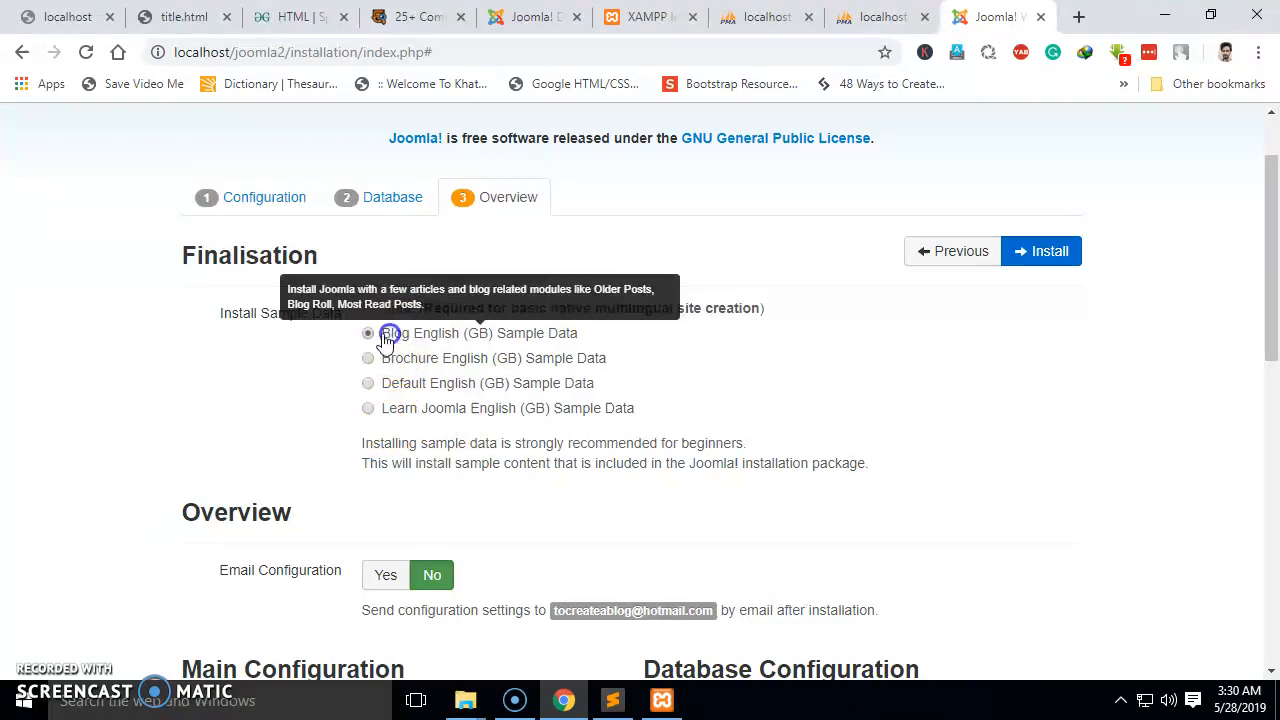
pyautogui.scroll(-3, 534, 429)
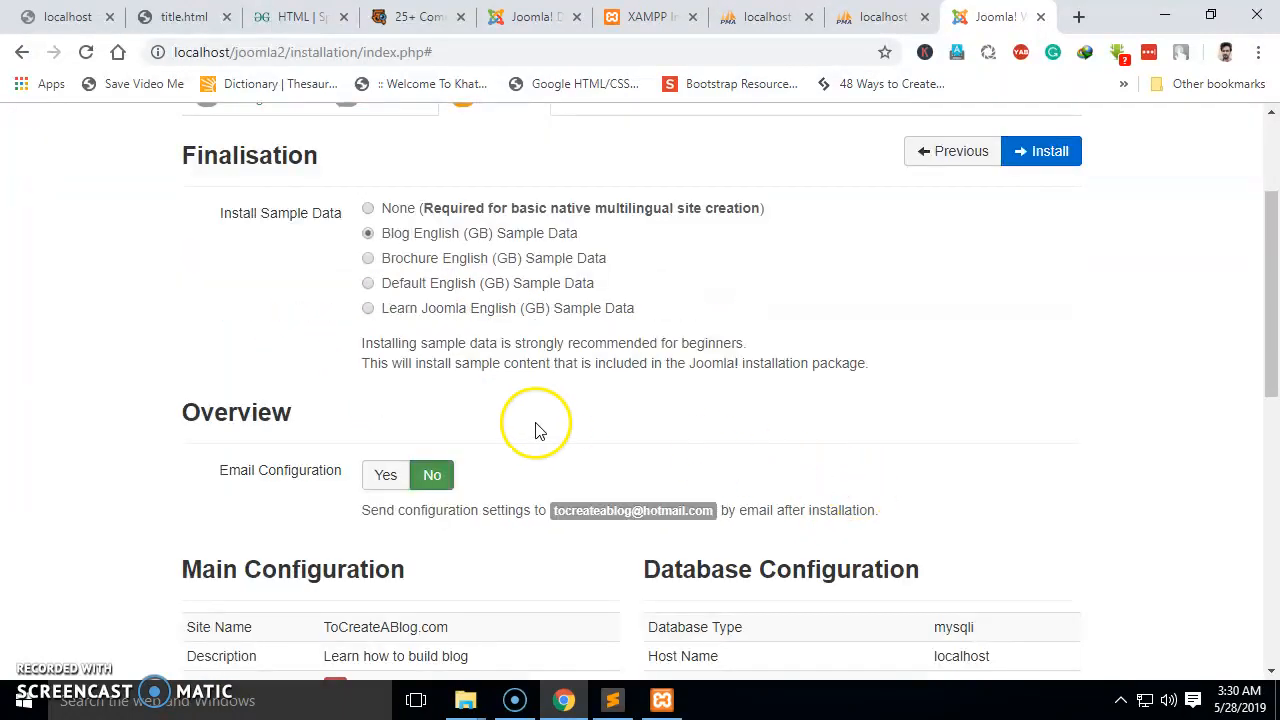
pyautogui.scroll(-3, 450, 340)
pyautogui.scroll(-2, 558, 358)
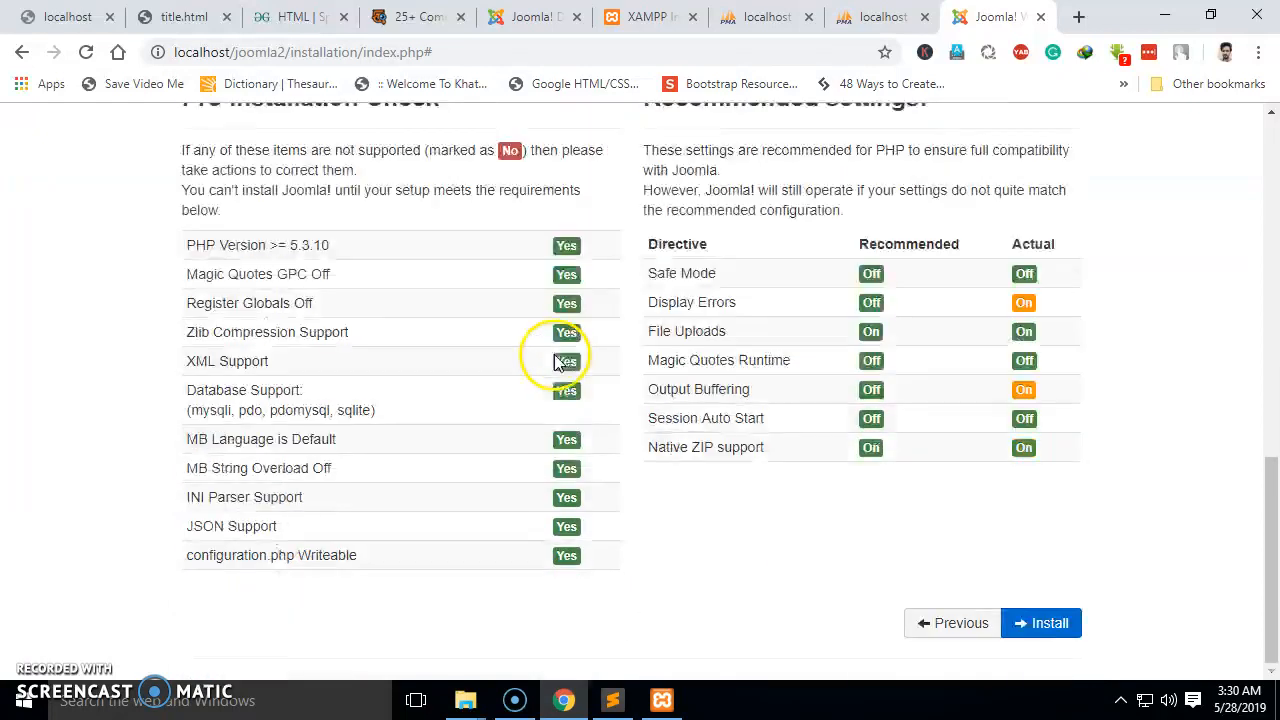
pyautogui.scroll(9, 558, 360)
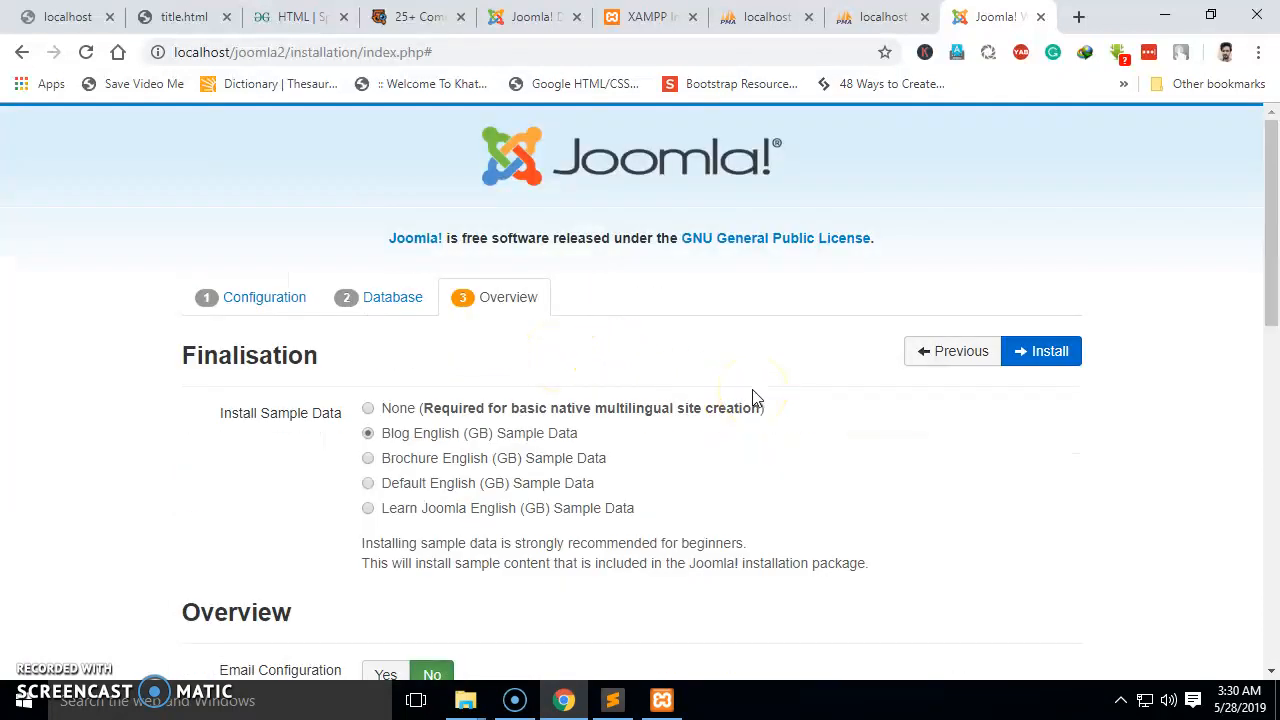
pyautogui.click(1040, 352)
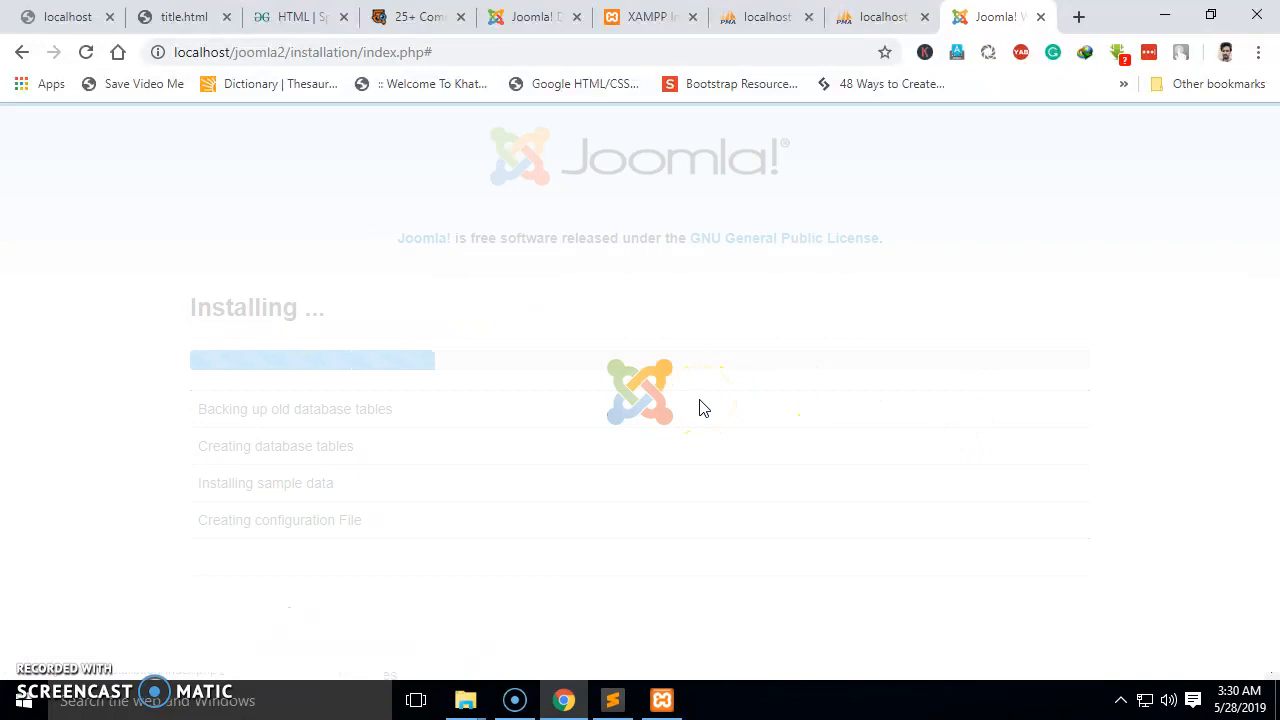
pyautogui.click(689, 400)
pyautogui.click(567, 400)
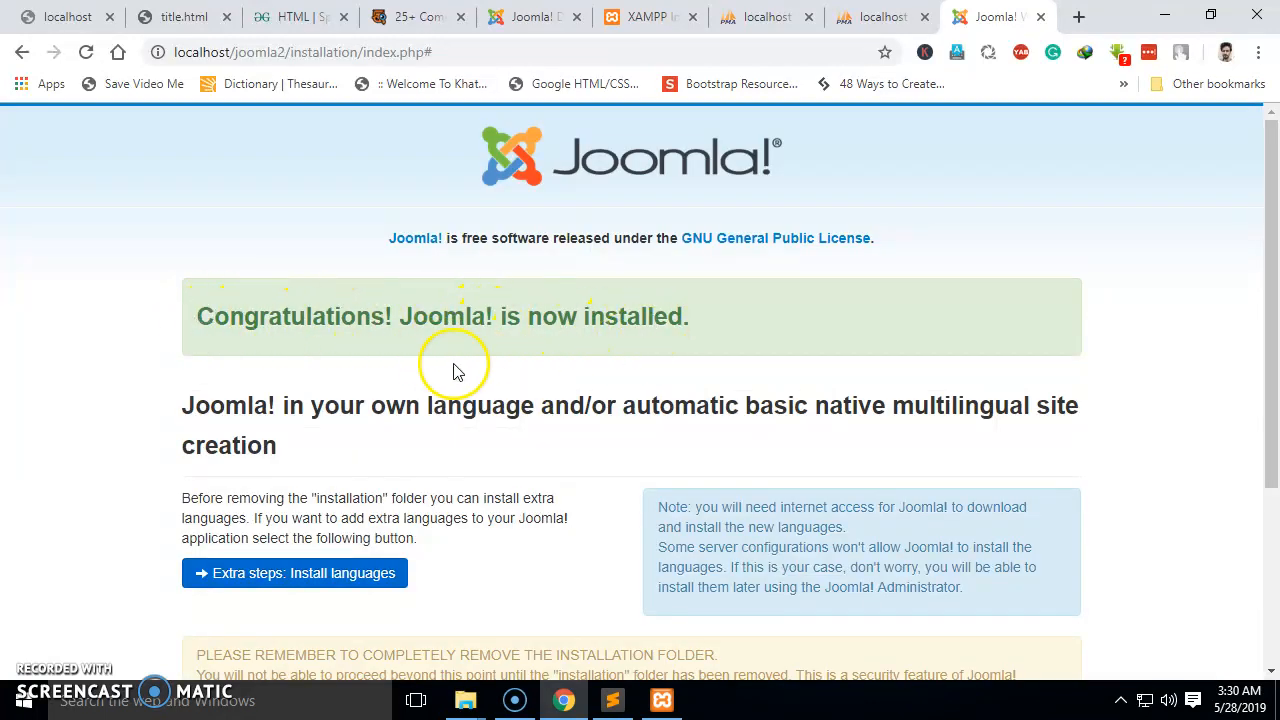
# Read the note about extra languages and open the list of installable language packages.
pyautogui.scroll(-1, 455, 371)
pyautogui.scroll(-1, 455, 371)
pyautogui.moveTo(418, 338); pyautogui.dragTo(143, 309)
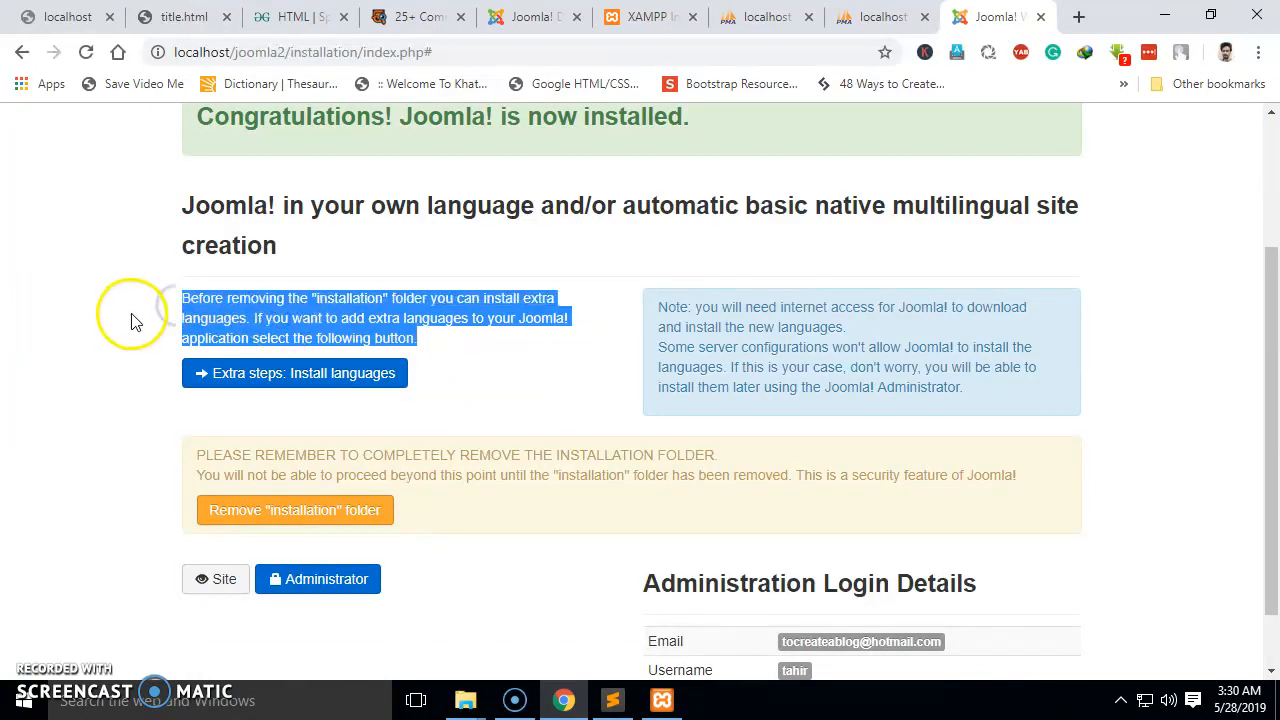
pyautogui.click(133, 316)
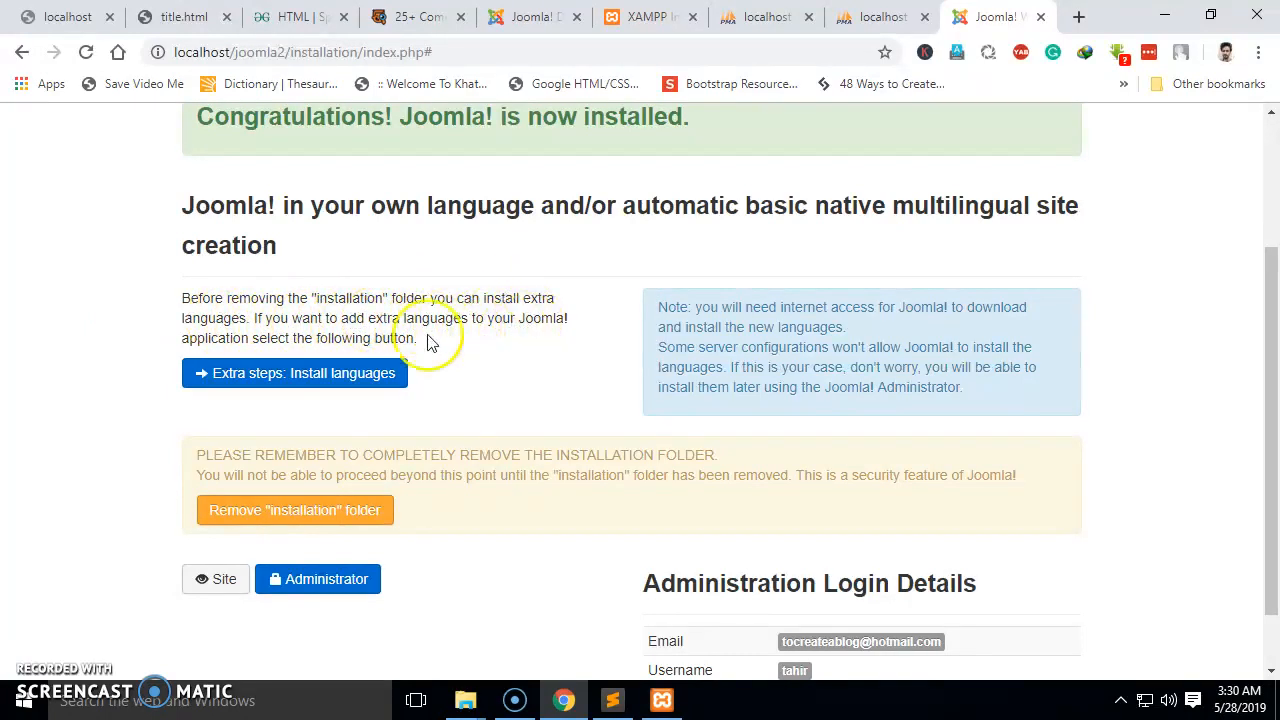
pyautogui.click(323, 376)
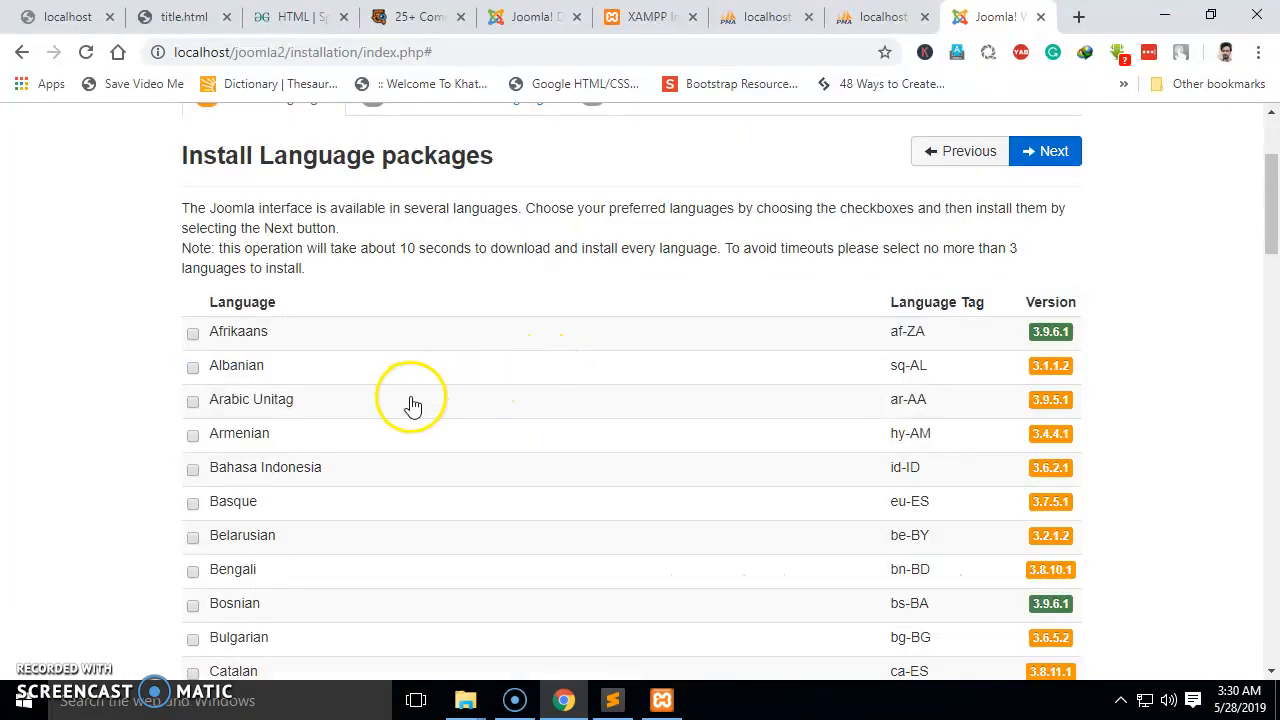
pyautogui.scroll(-1, 243, 420)
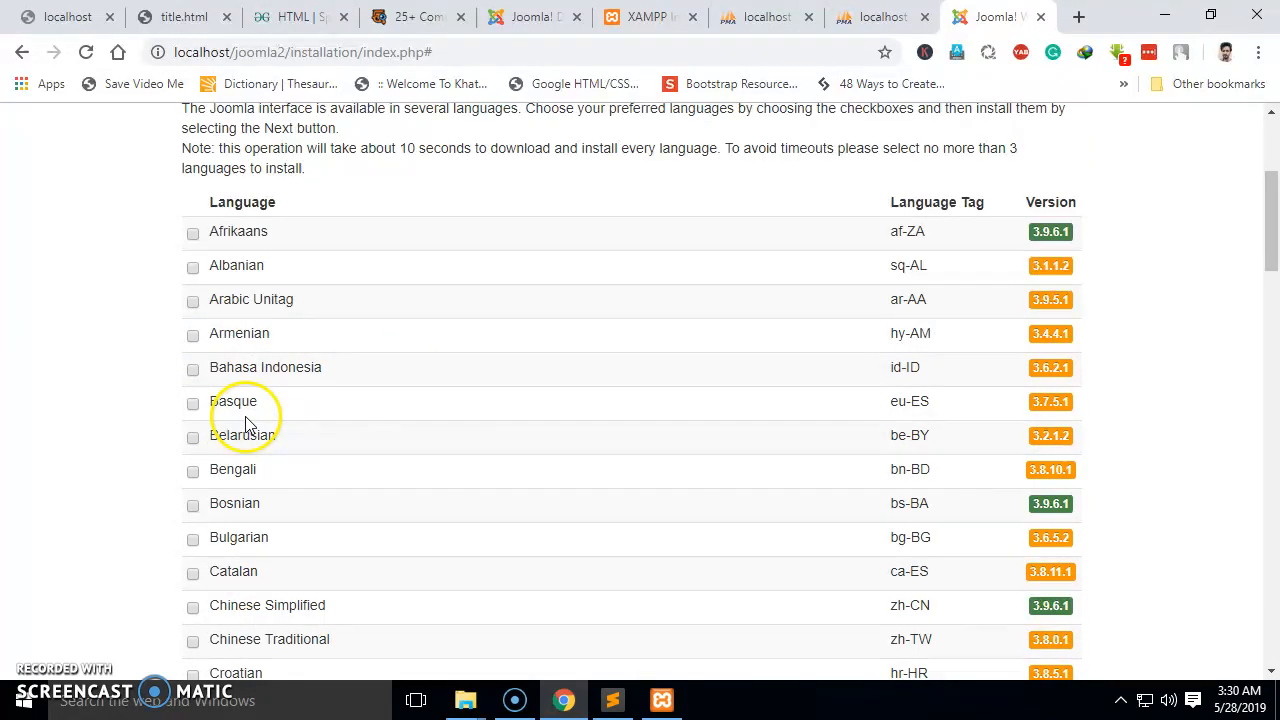
# Look through the installable language packages and return to the installation-complete page without selecting any language.
pyautogui.scroll(-7, 255, 500)
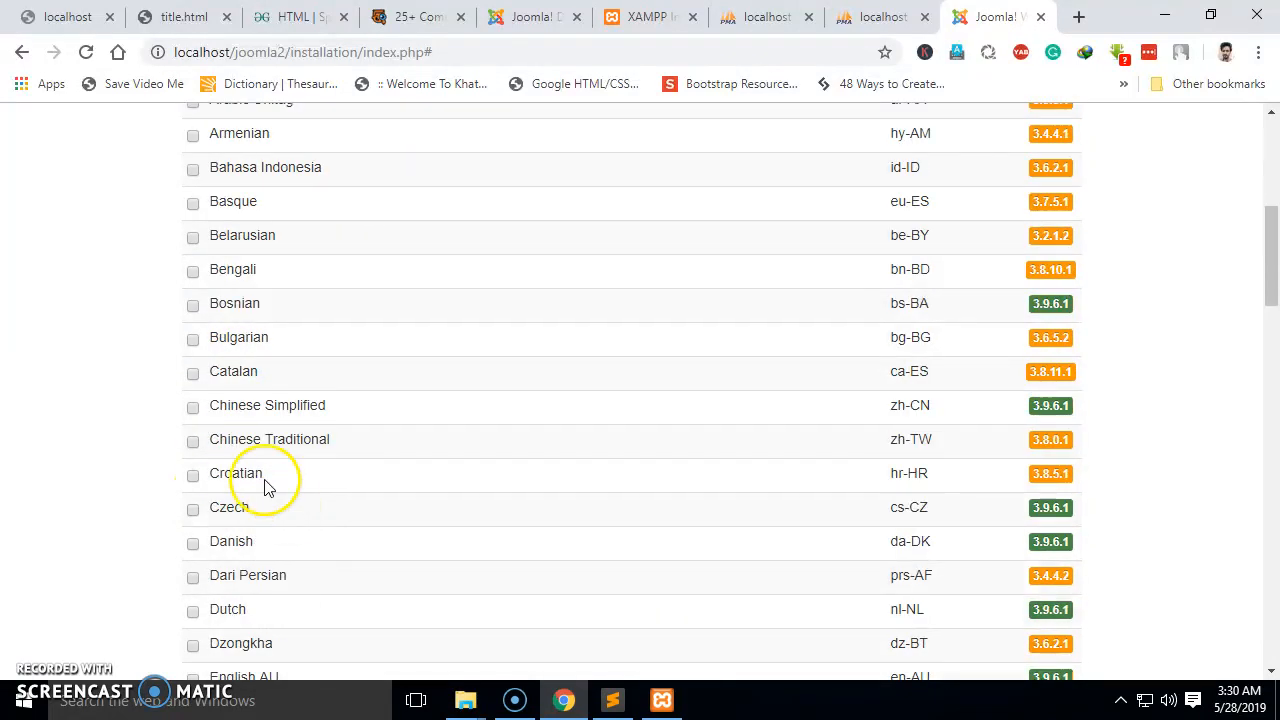
pyautogui.scroll(-8, 245, 456)
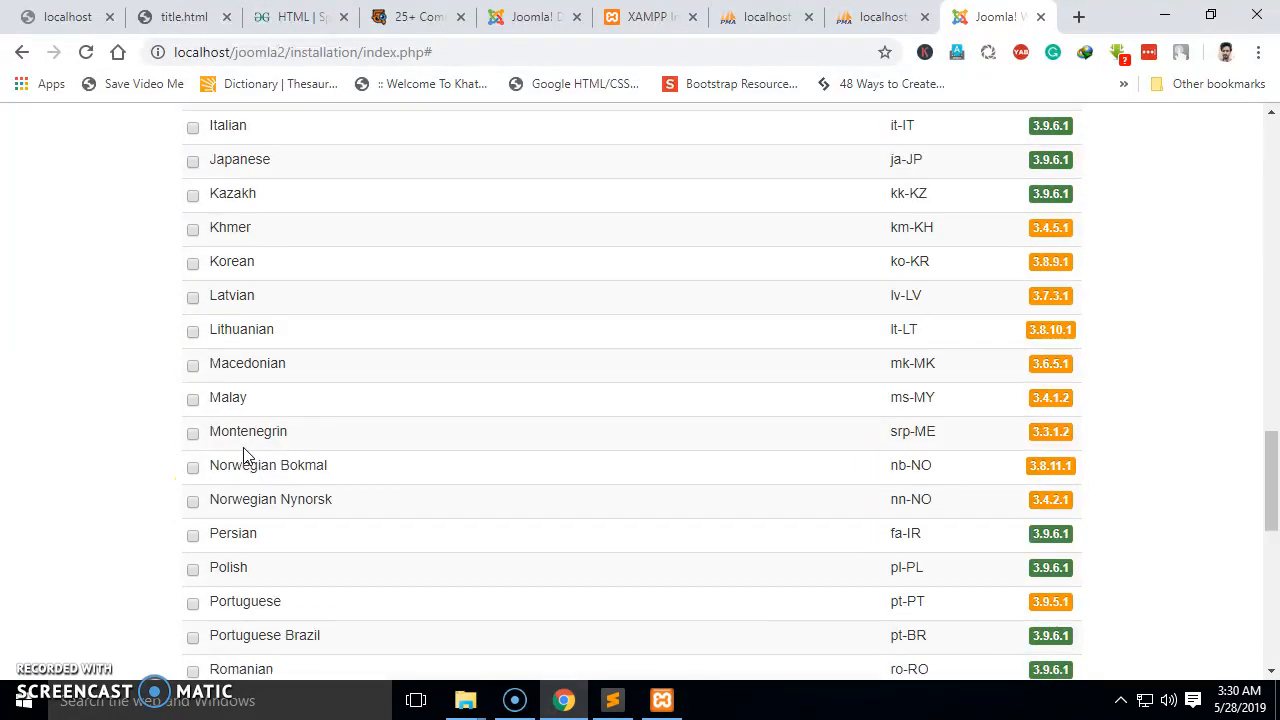
pyautogui.scroll(-7, 225, 348)
pyautogui.click(243, 414)
pyautogui.click(323, 420)
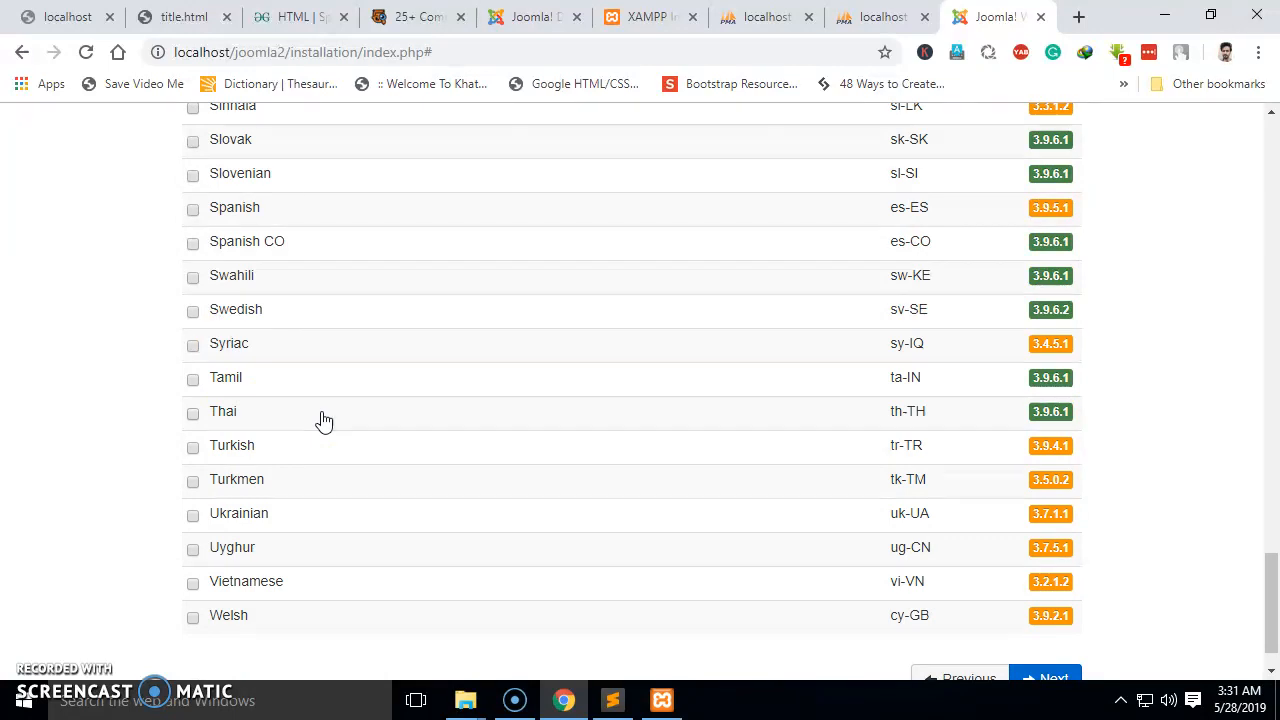
pyautogui.scroll(20, 323, 420)
pyautogui.click(329, 413)
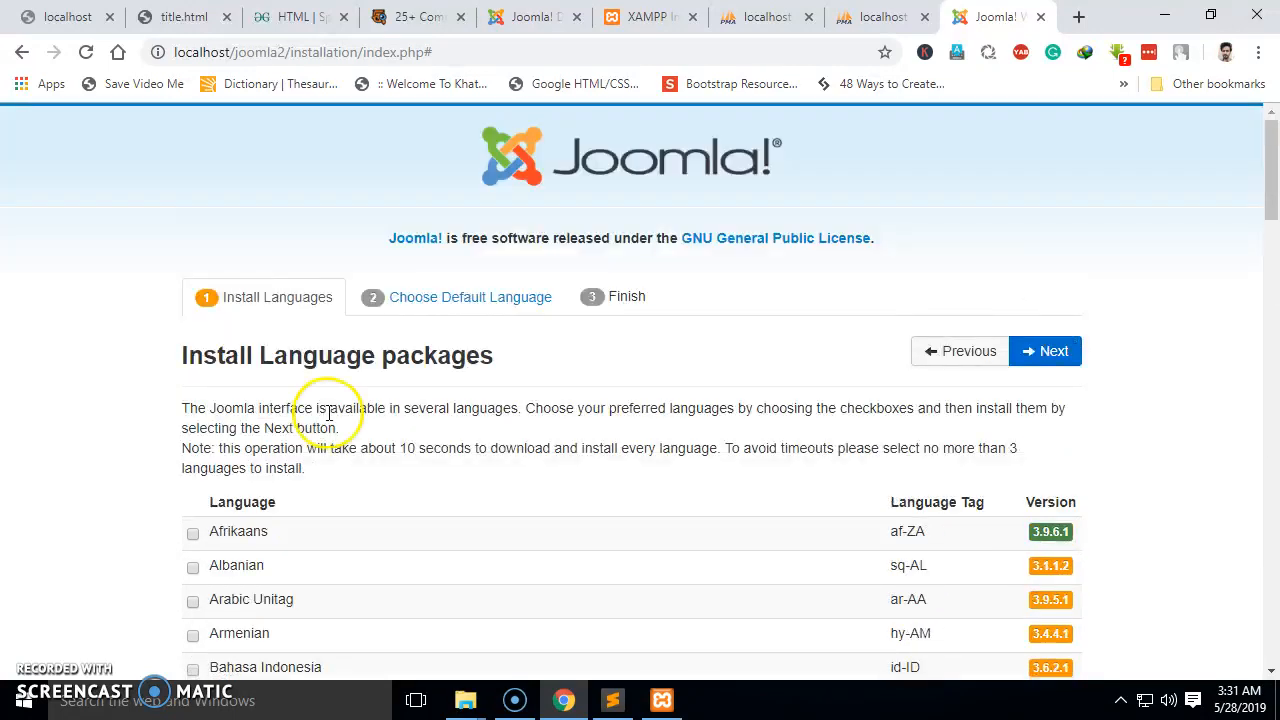
pyautogui.click(940, 358)
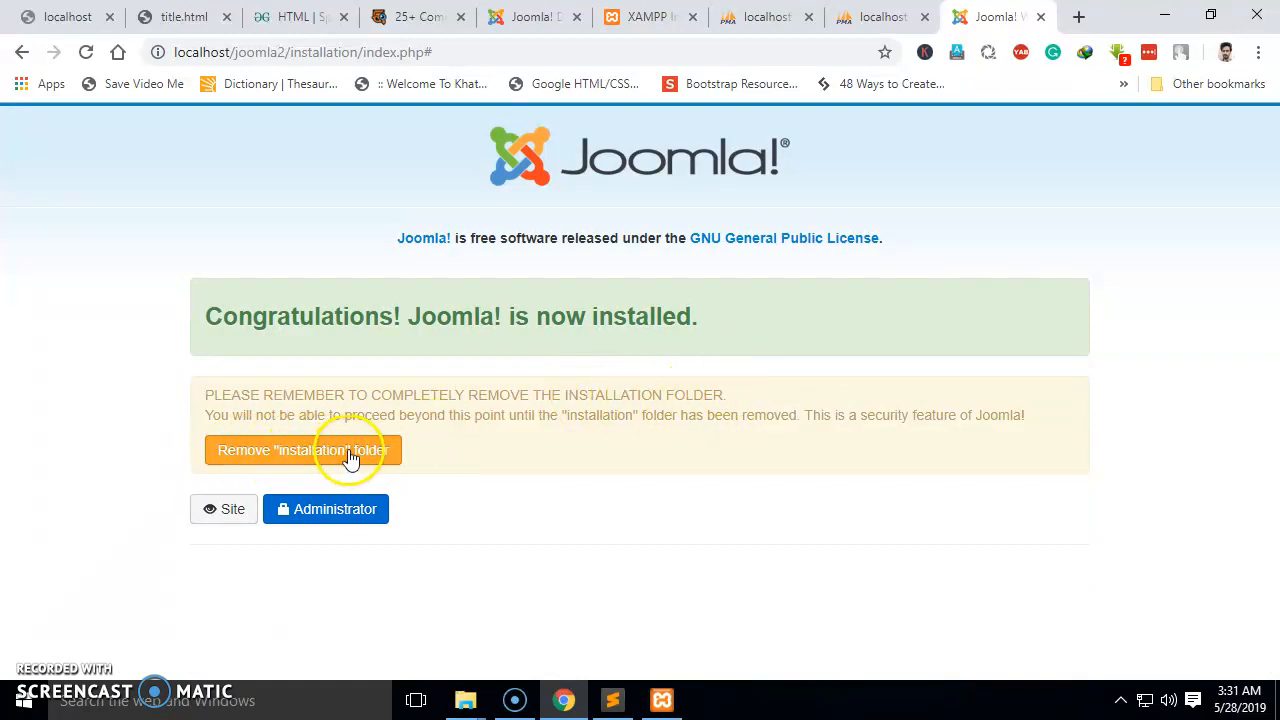
# Locate the installation folder inside xampp\htdocs\Joomla2 in File Explorer, and remove it from Joomla's installation-complete page in Chrome.
pyautogui.click(465, 702)
pyautogui.click(735, 660)
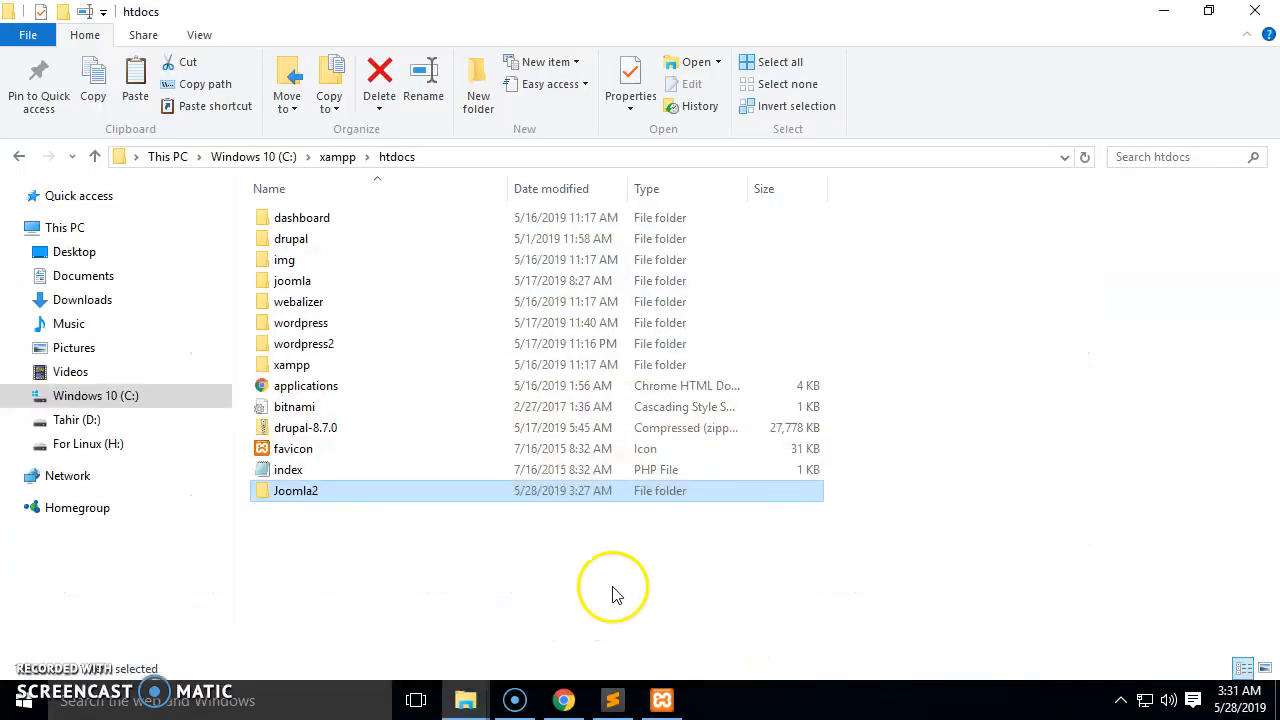
pyautogui.doubleClick(311, 492)
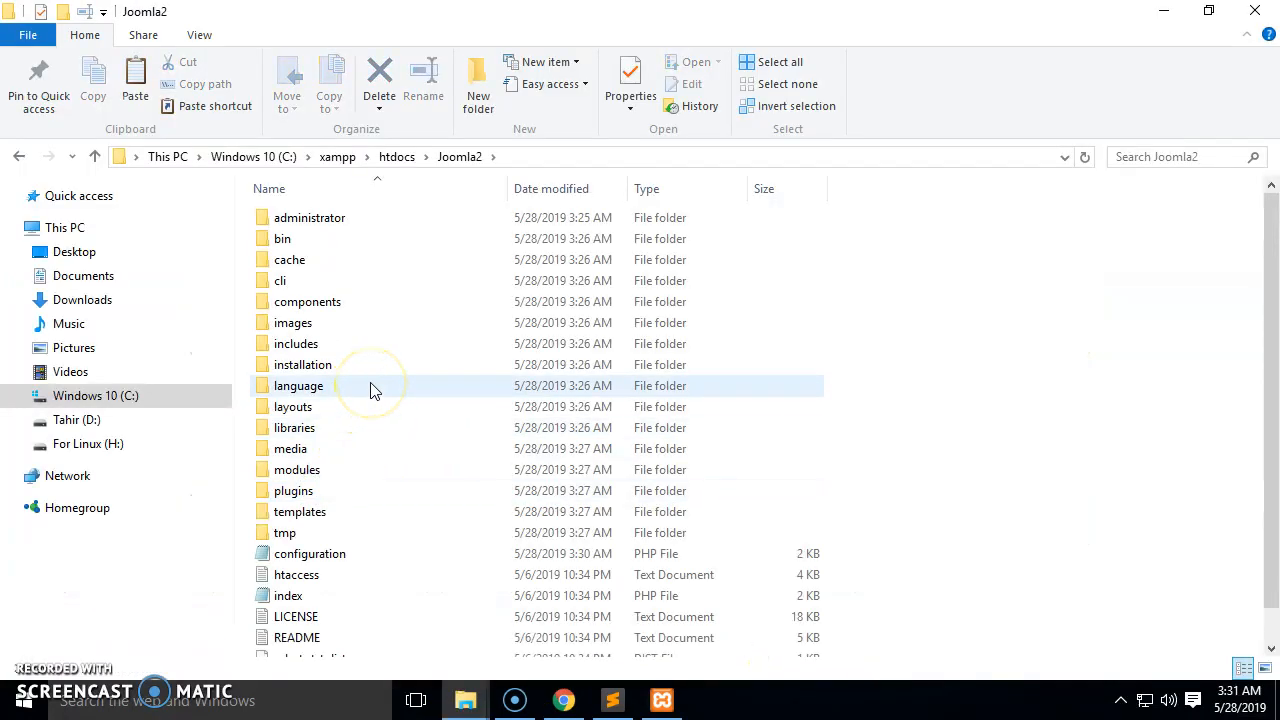
pyautogui.click(322, 365)
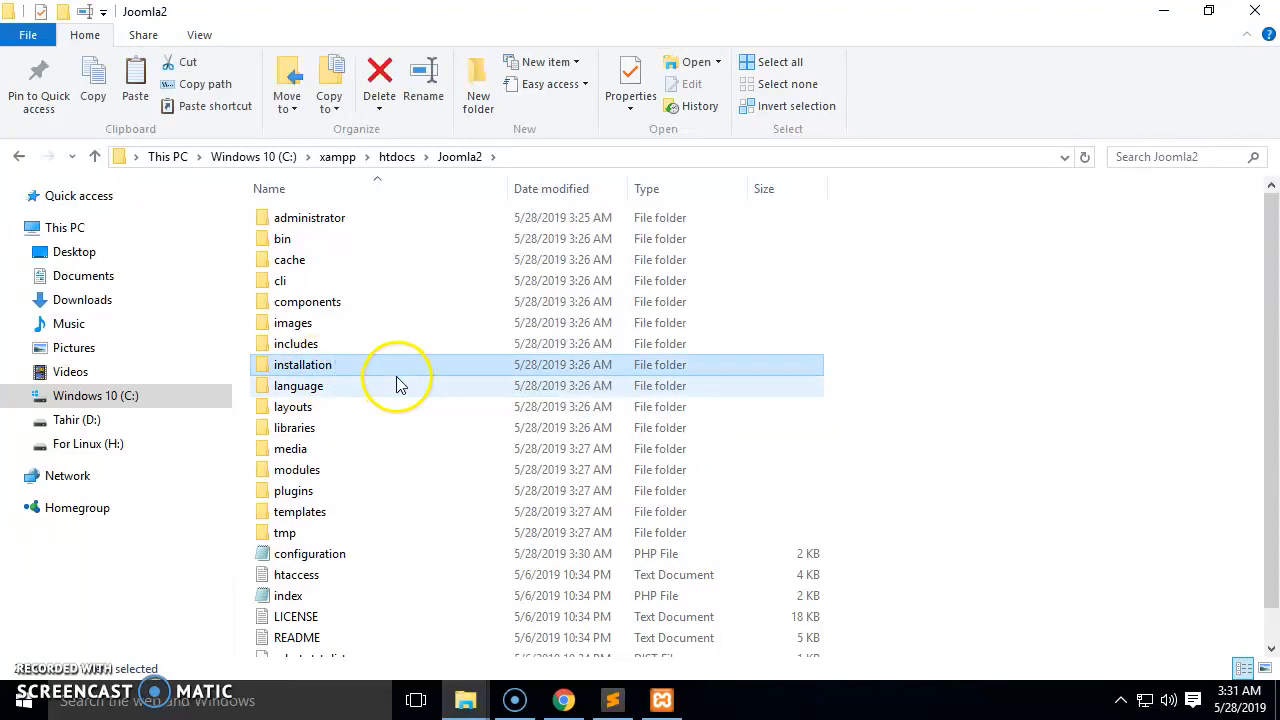
pyautogui.hotkey('alt', 'Tab')
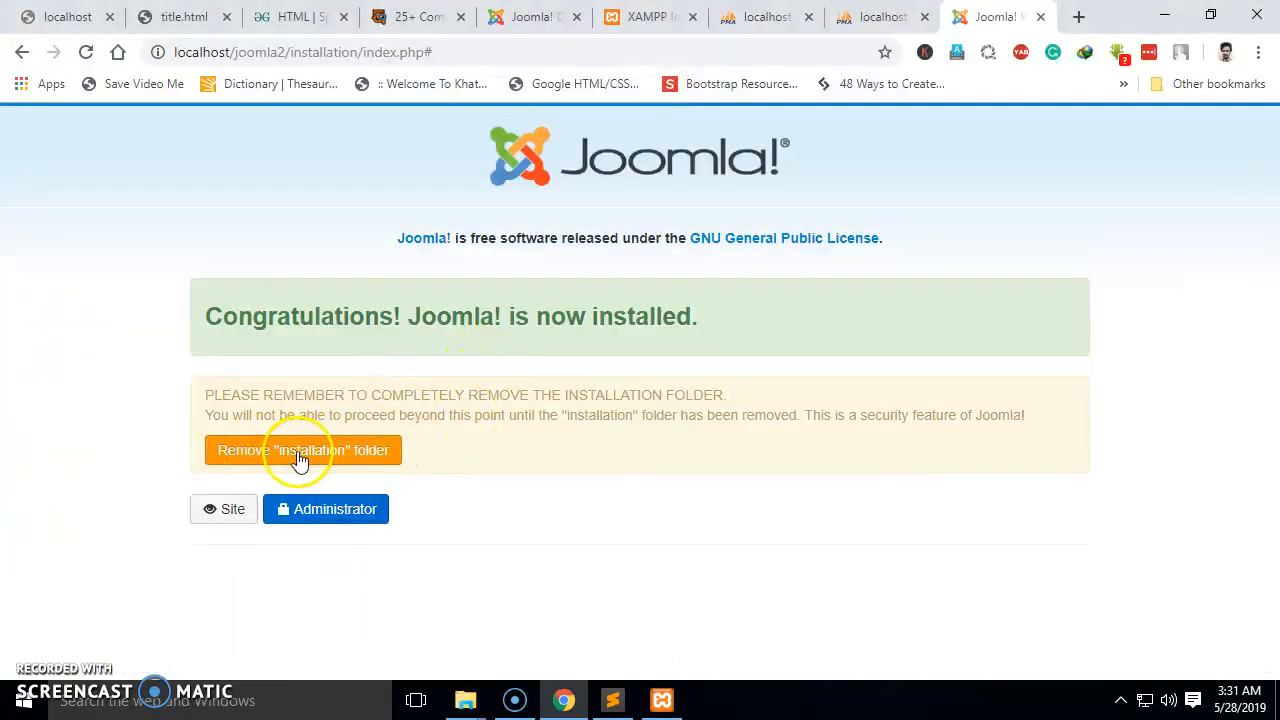
pyautogui.click(386, 449)
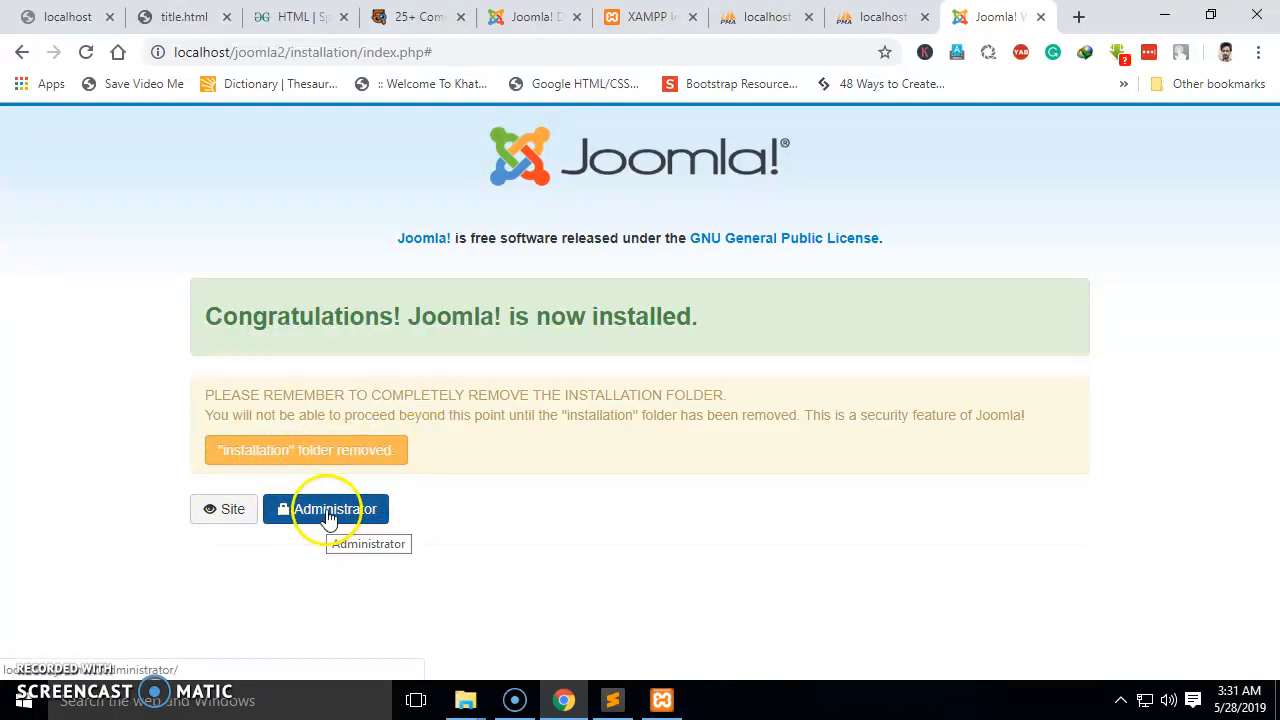
# Open the site's front end in a new browser tab and the administrator login page in the current tab.
pyautogui.rightClick(237, 520)
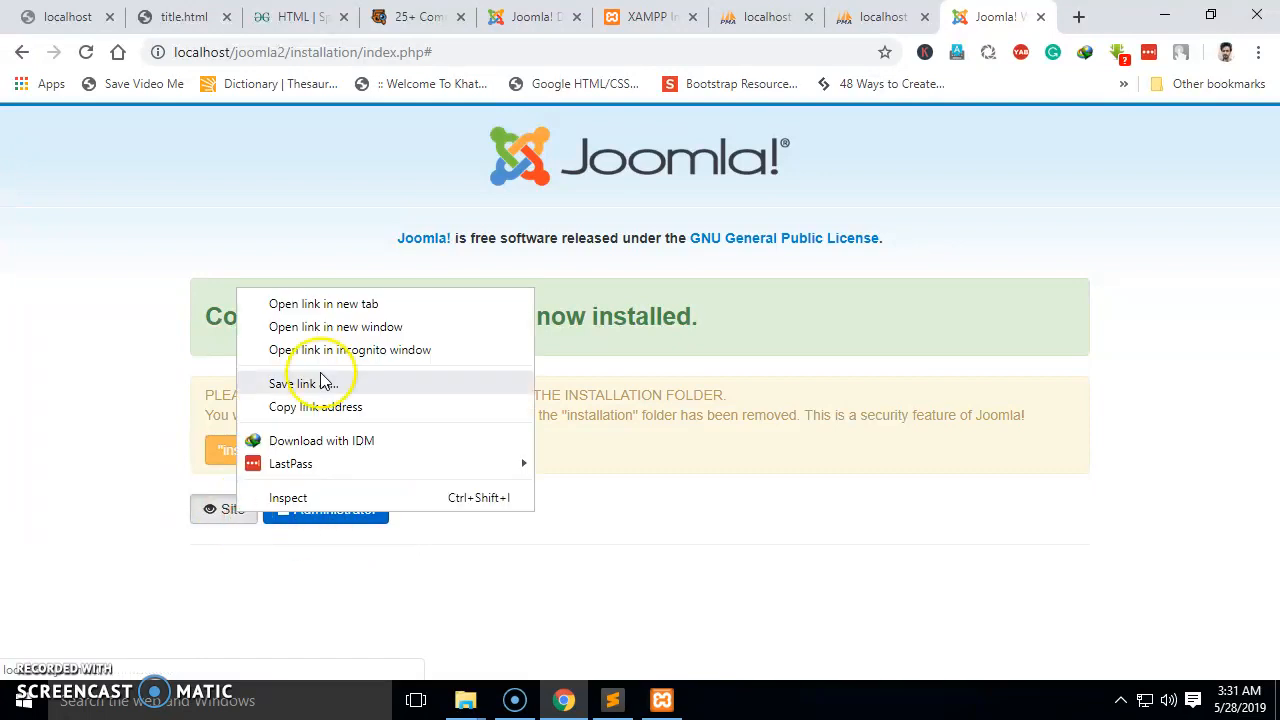
pyautogui.click(343, 300)
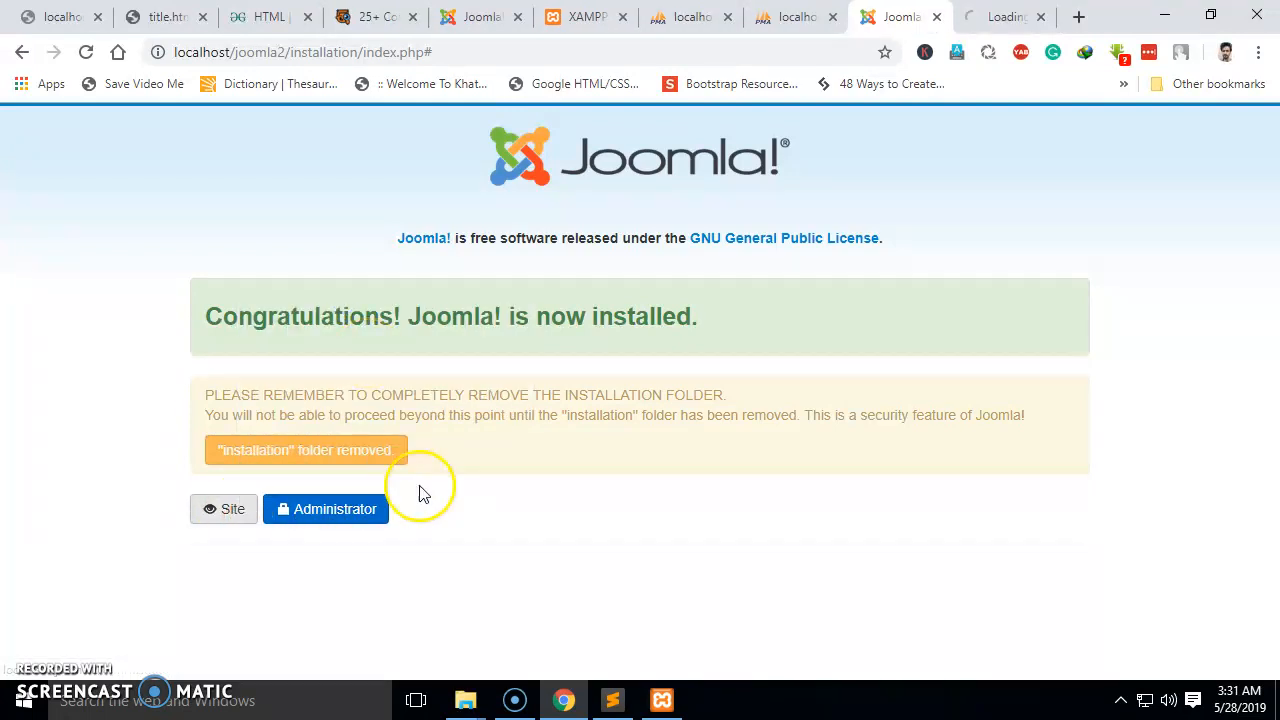
pyautogui.click(351, 513)
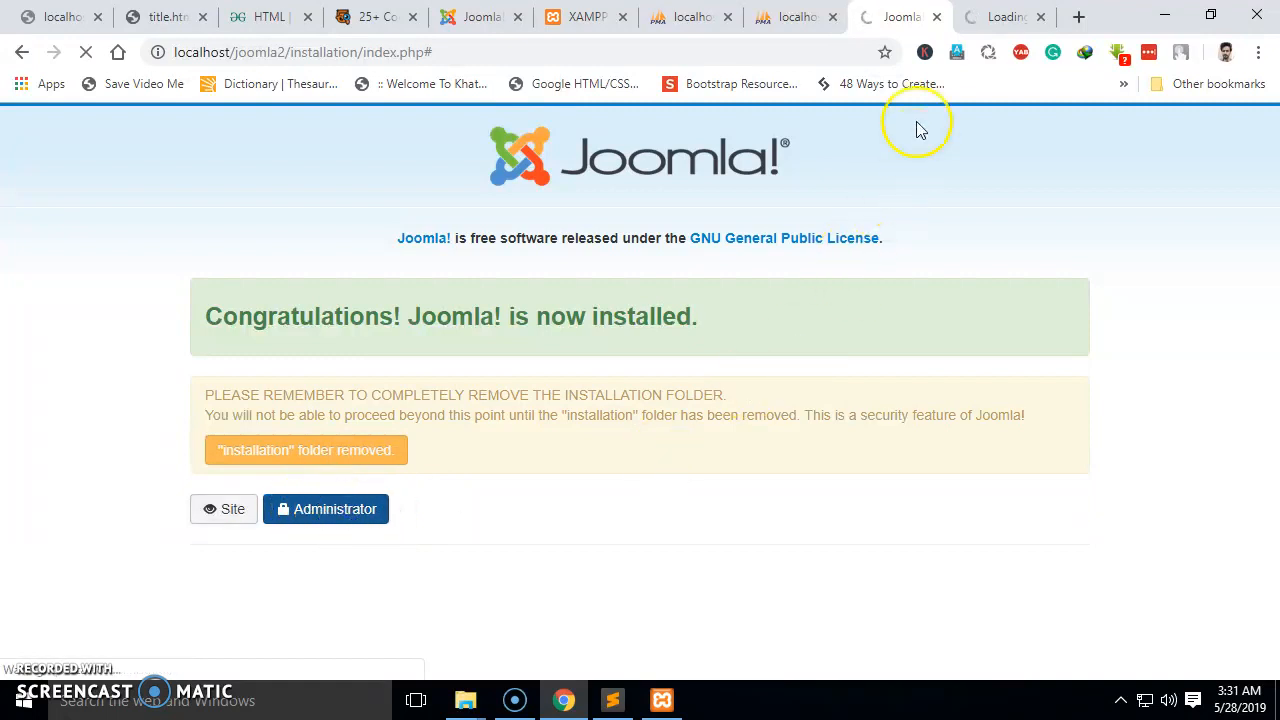
# Look over the sample blog's home page at localhost/joomla2 from its header down through the posts.
pyautogui.click(999, 18)
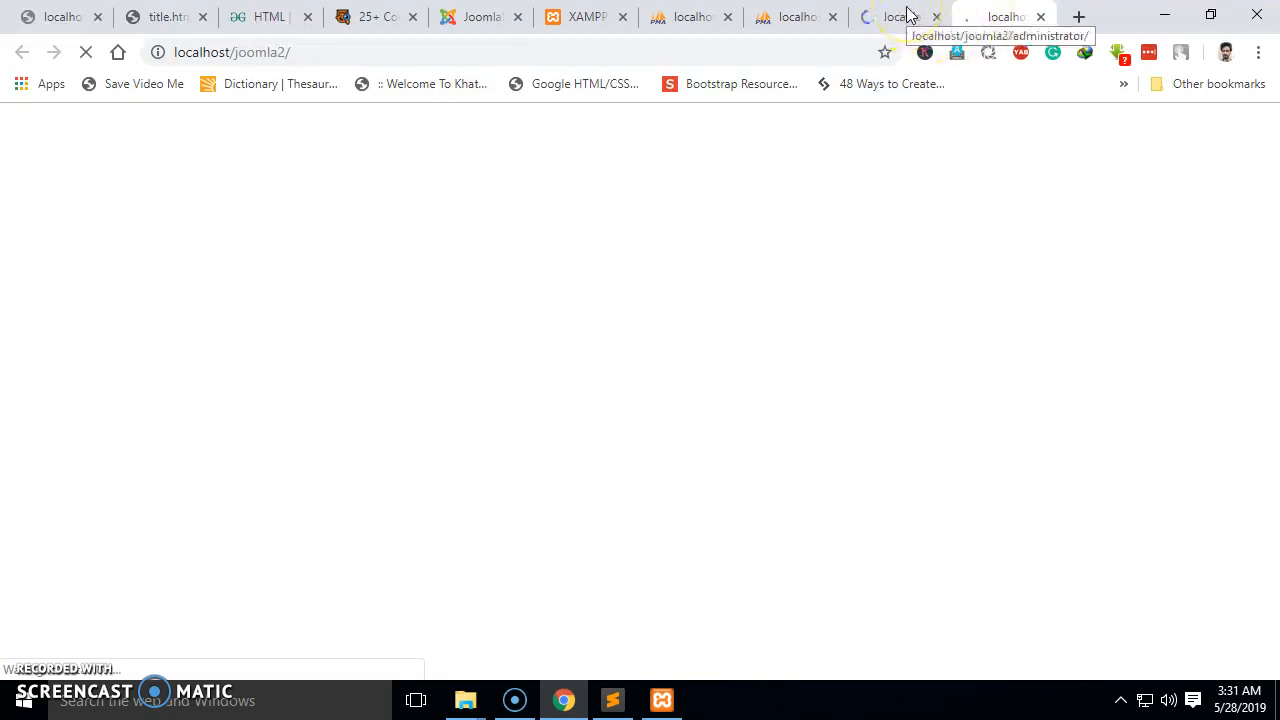
pyautogui.scroll(-9, 760, 289)
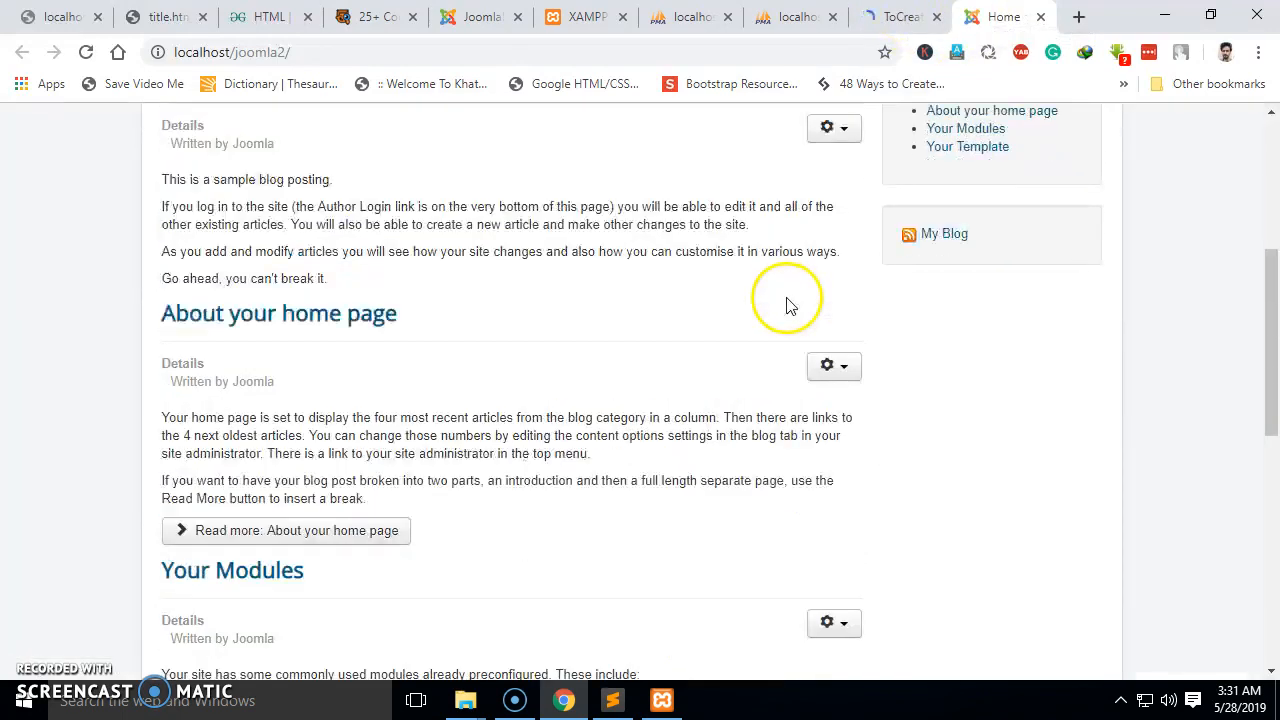
pyautogui.scroll(-2, 787, 297)
pyautogui.scroll(15, 789, 306)
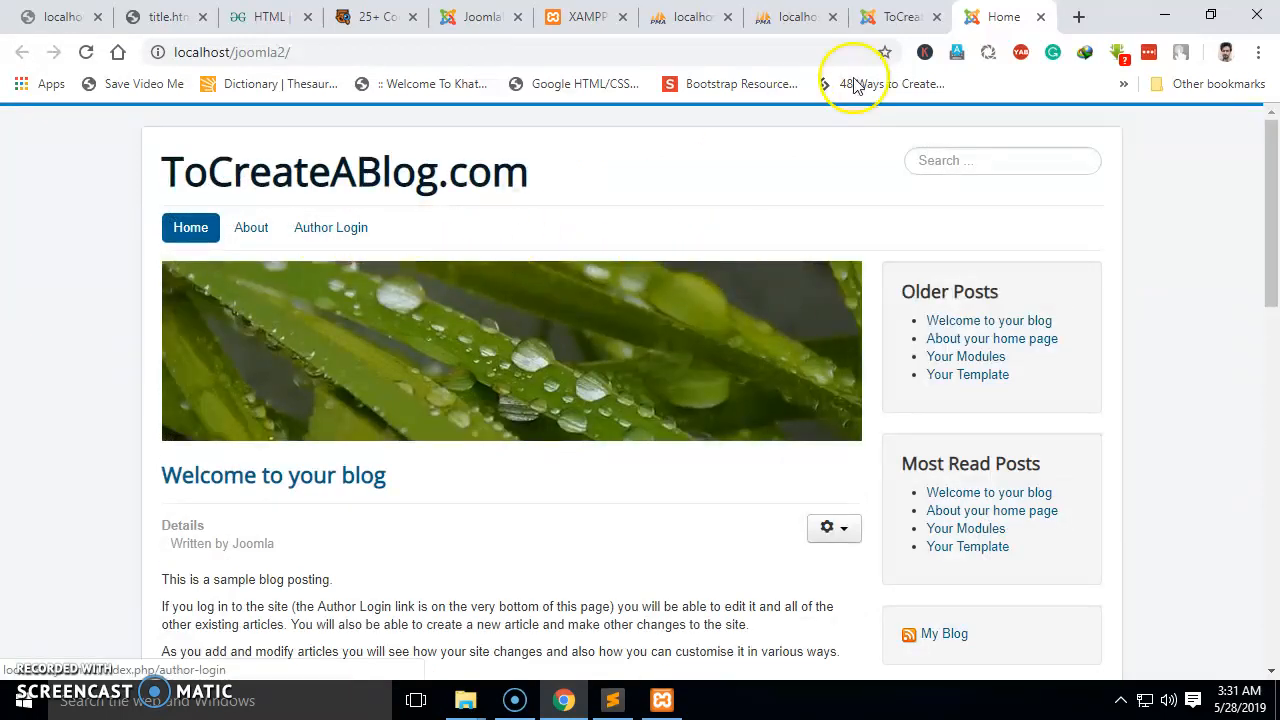
# Log in to the Joomla administrator at localhost/joomla2/administrator with the admin username and account password.
pyautogui.click(891, 17)
pyautogui.click(598, 308)
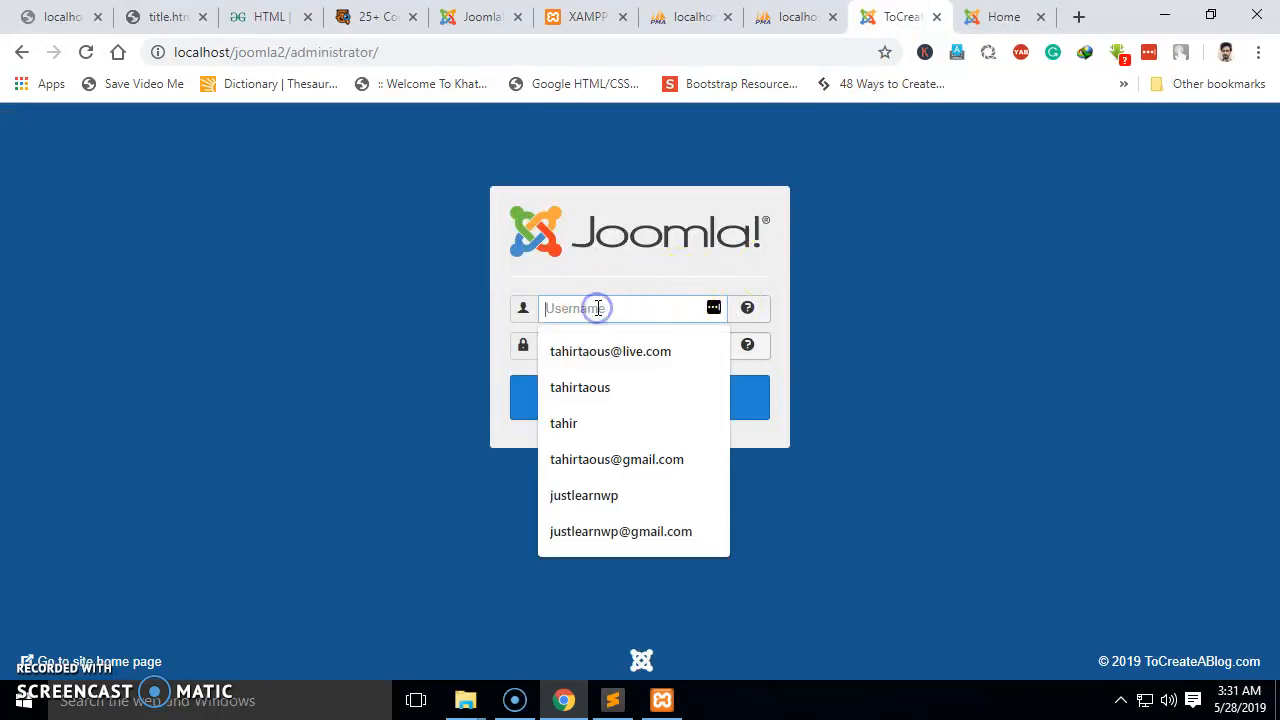
pyautogui.write('tahir')
pyautogui.press('Tab')
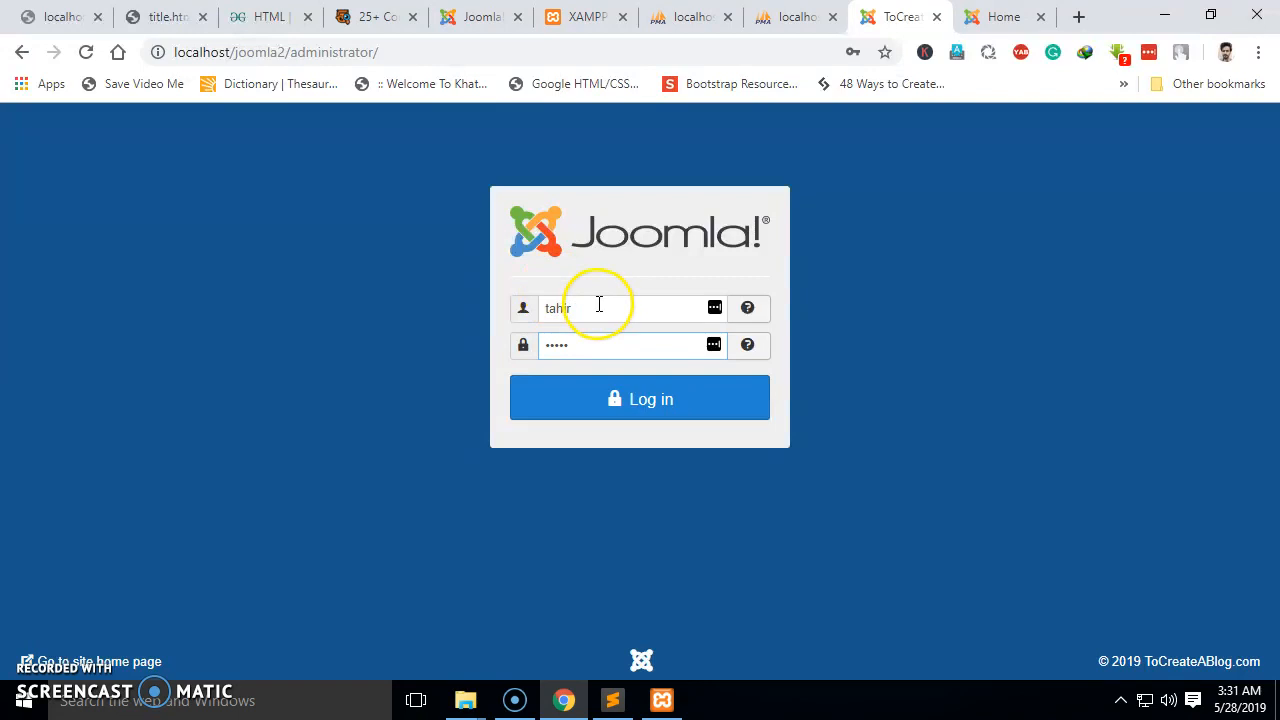
pyautogui.click(674, 402)
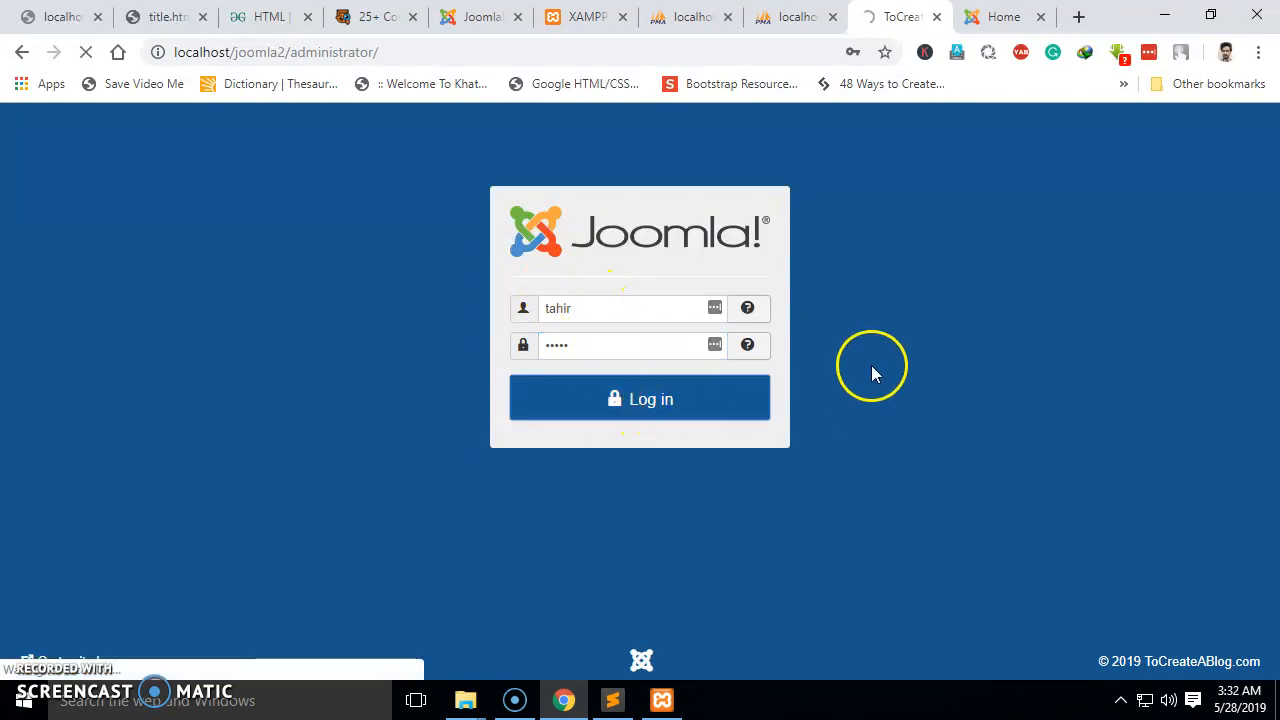
# Check the administrator page's address and look over the Control Panel down to the site information.
pyautogui.moveTo(291, 52); pyautogui.dragTo(434, 80)
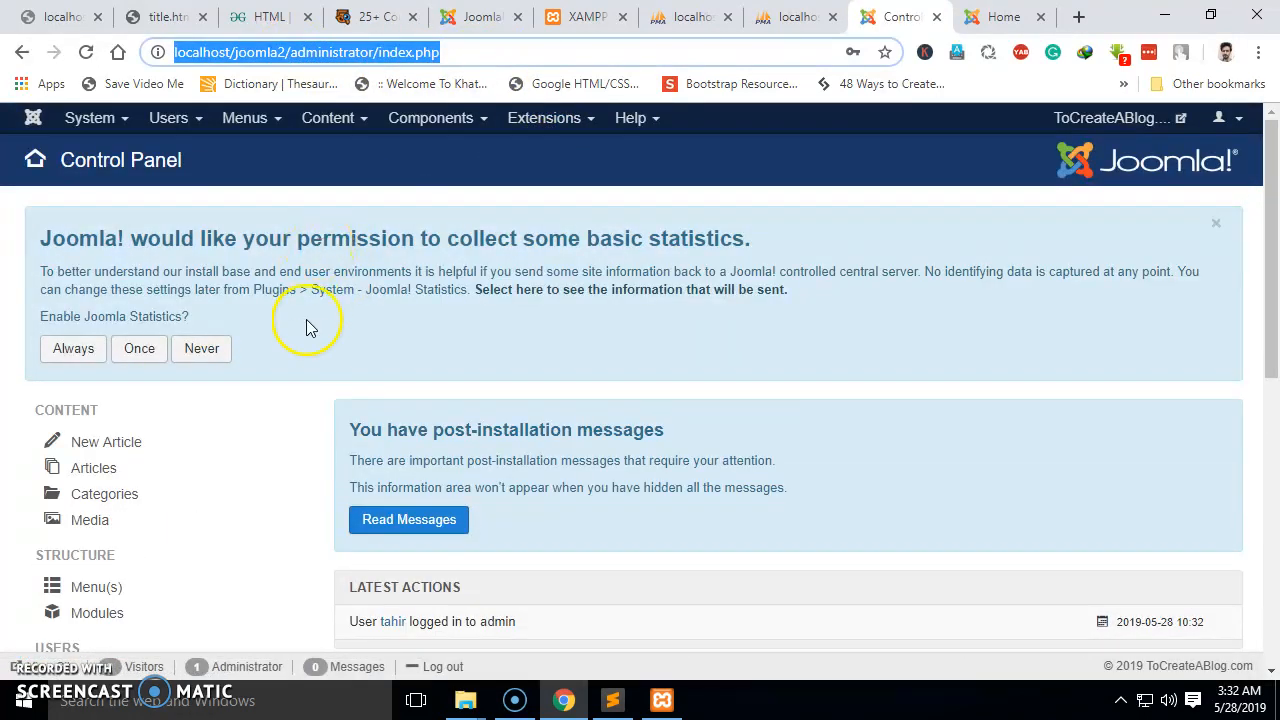
pyautogui.scroll(-6, 308, 328)
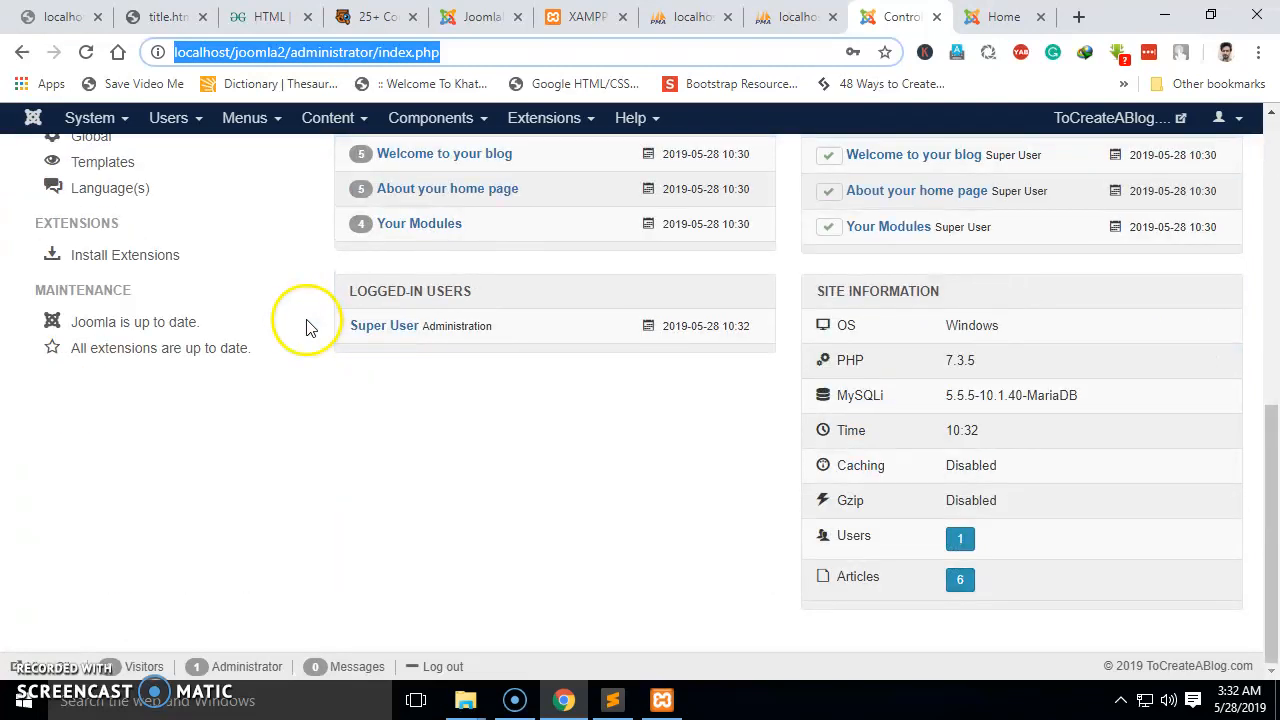
pyautogui.scroll(7, 308, 328)
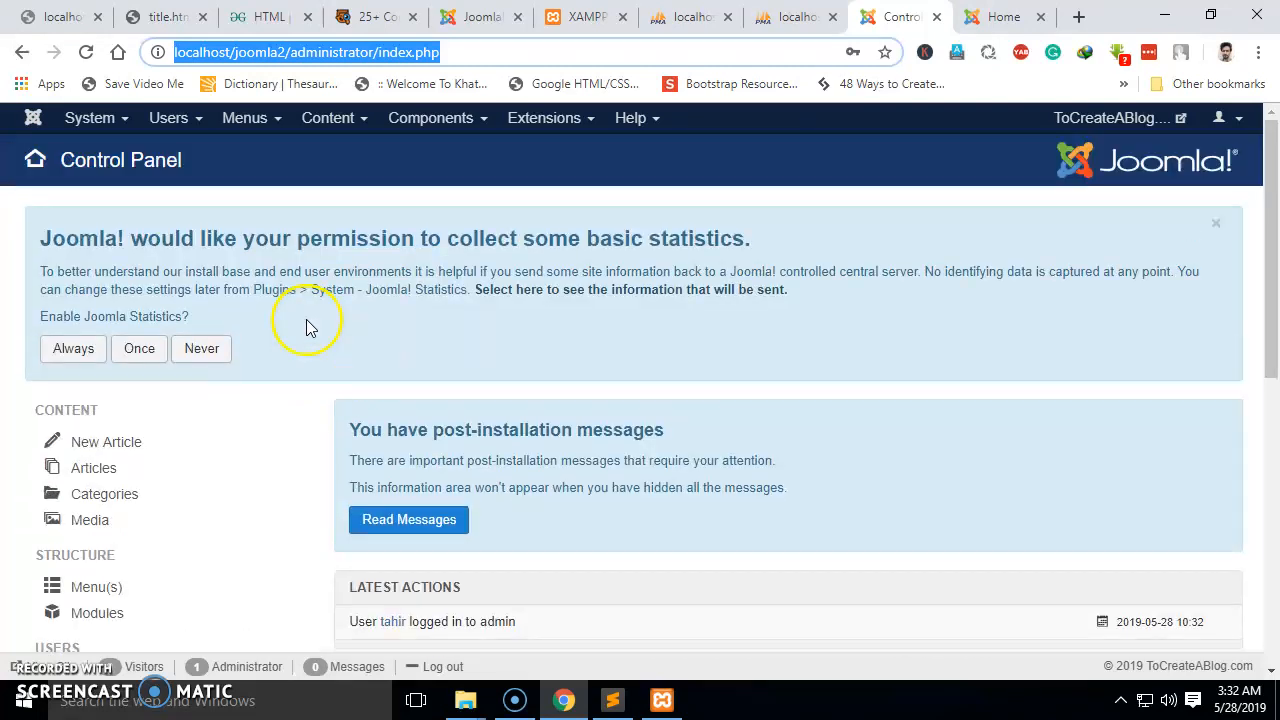